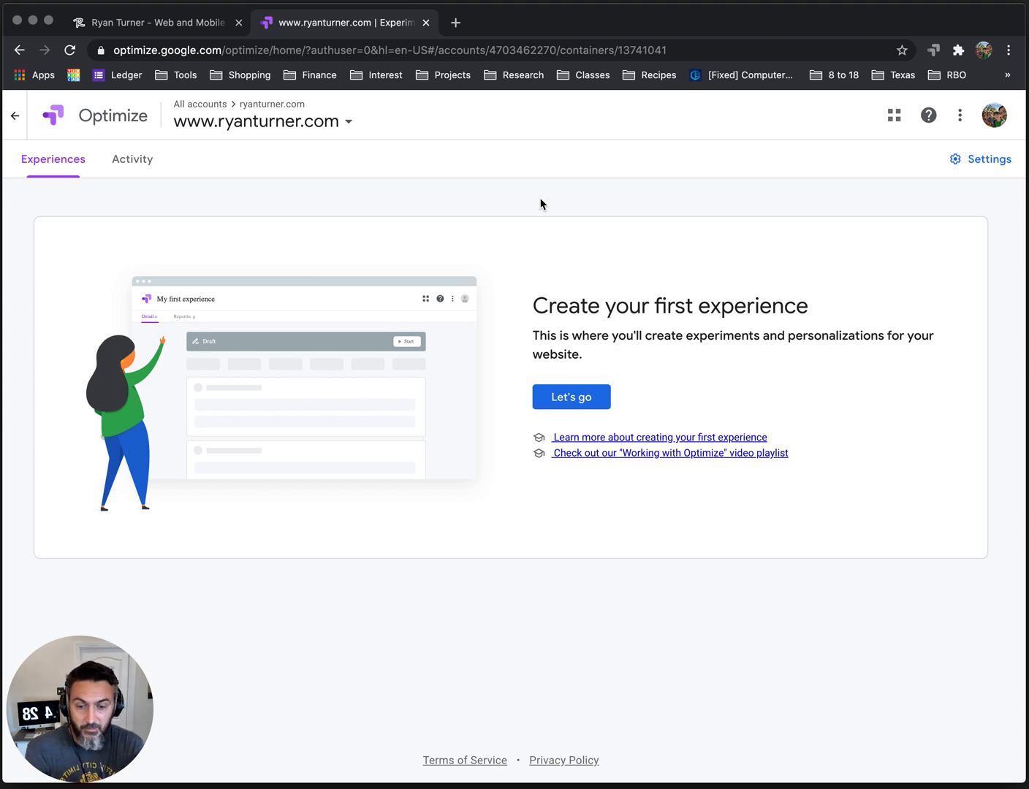
Review the ryanturner.com home page and reload it to compare the quote shown below the social links.
click(151, 23)
scroll(870, 498, down, 5)
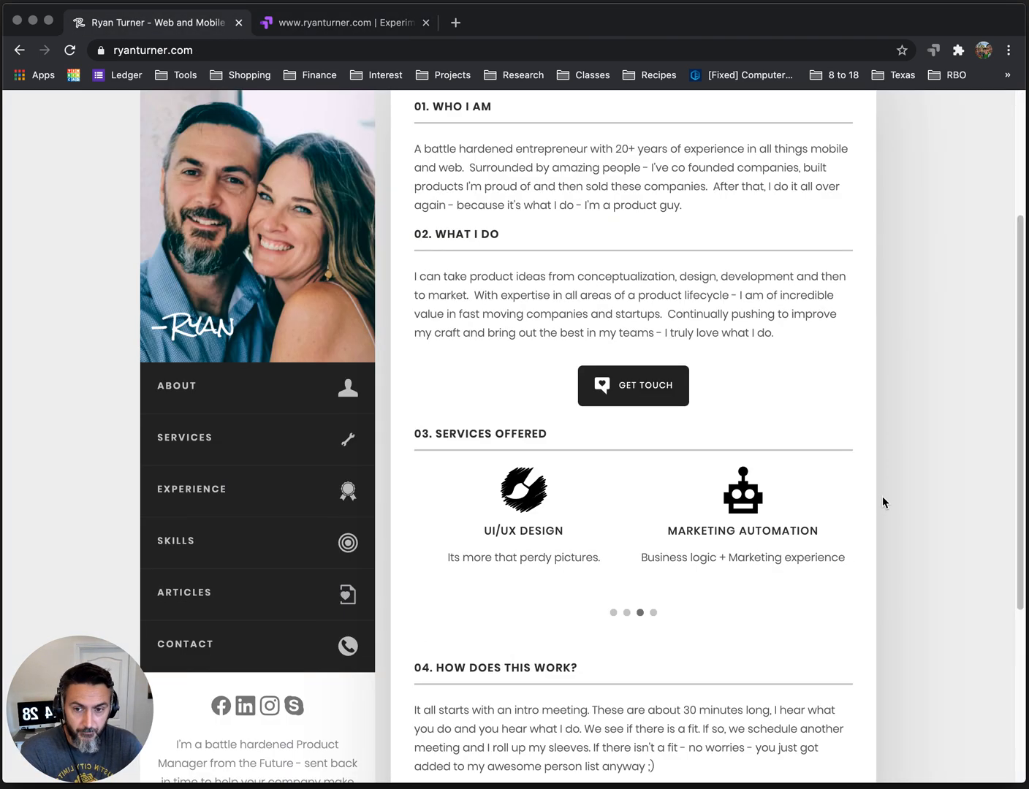
scroll(275, 454, down, 5)
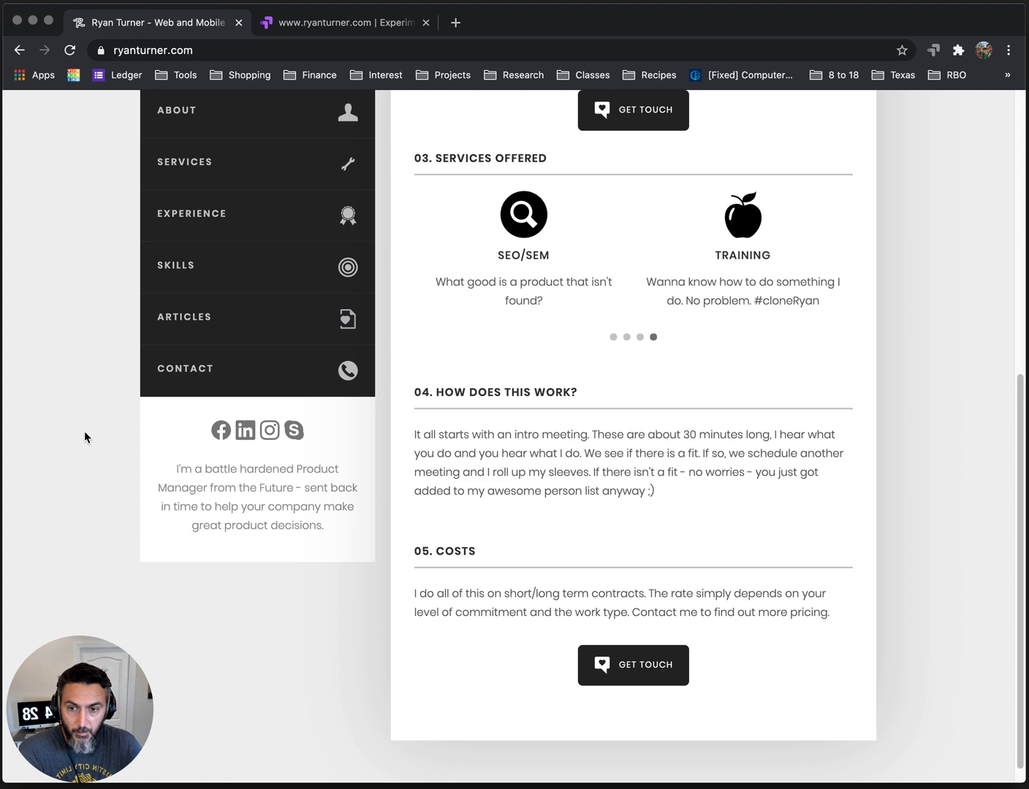
key(super+r)
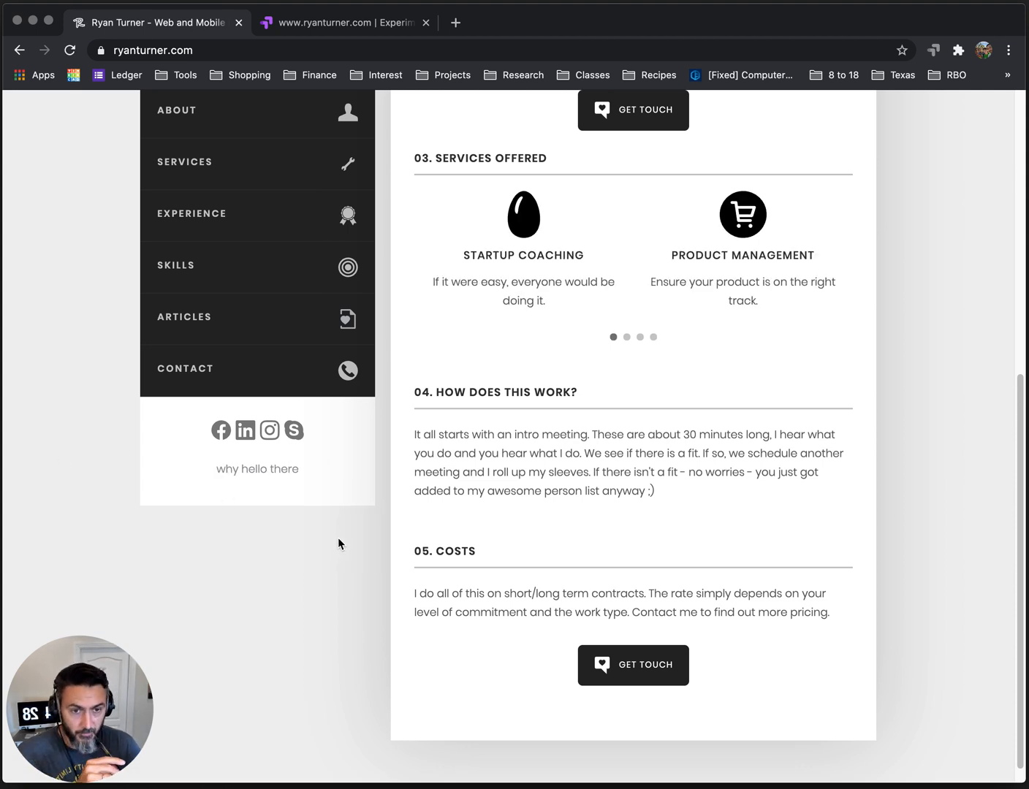
scroll(338, 537, up, 1)
scroll(309, 541, up, 6)
scroll(309, 545, down, 5)
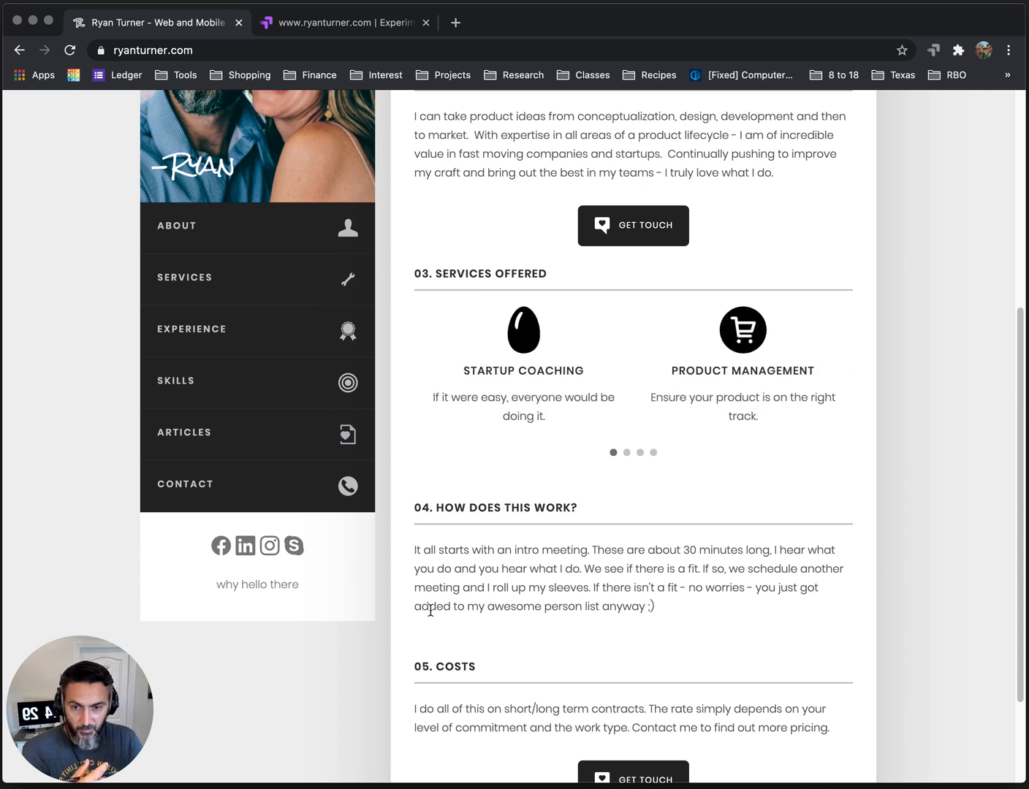
scroll(589, 608, up, 4)
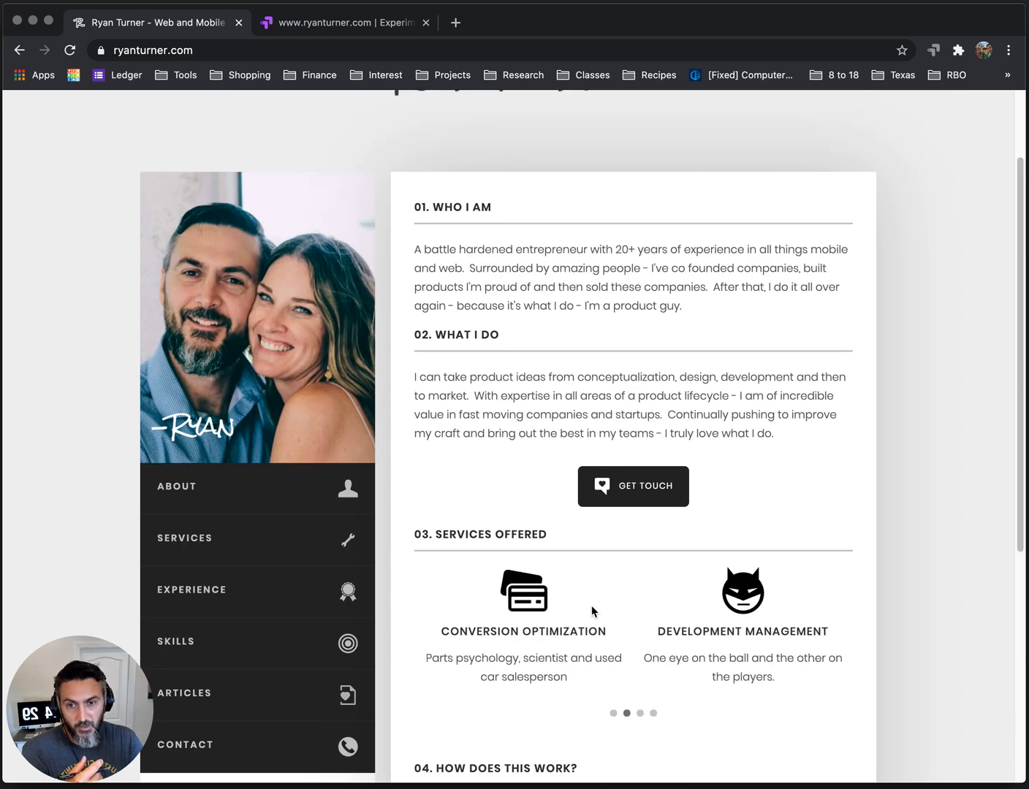
scroll(592, 608, down, 2)
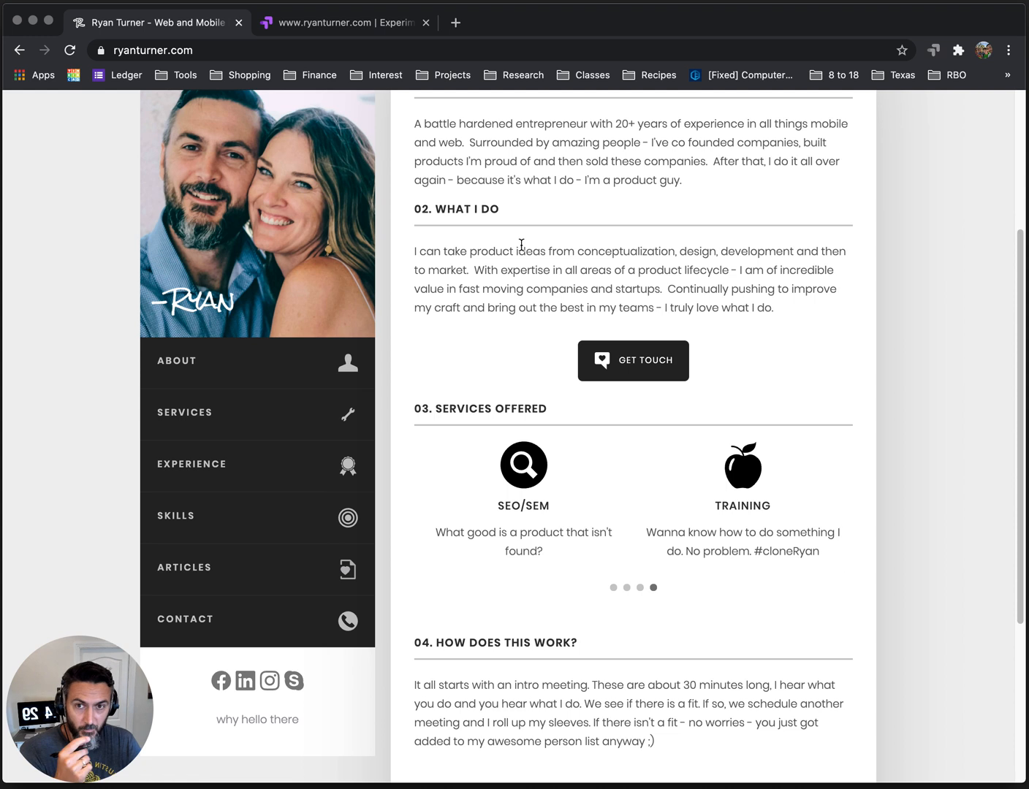
click(336, 22)
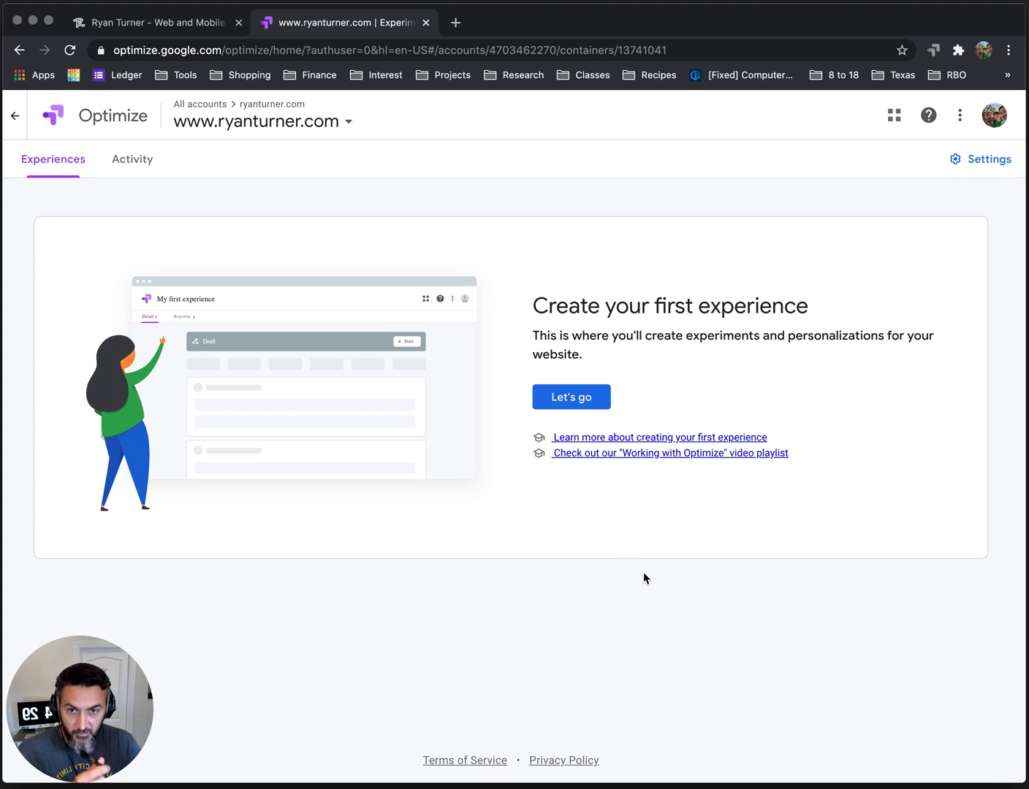
click(578, 404)
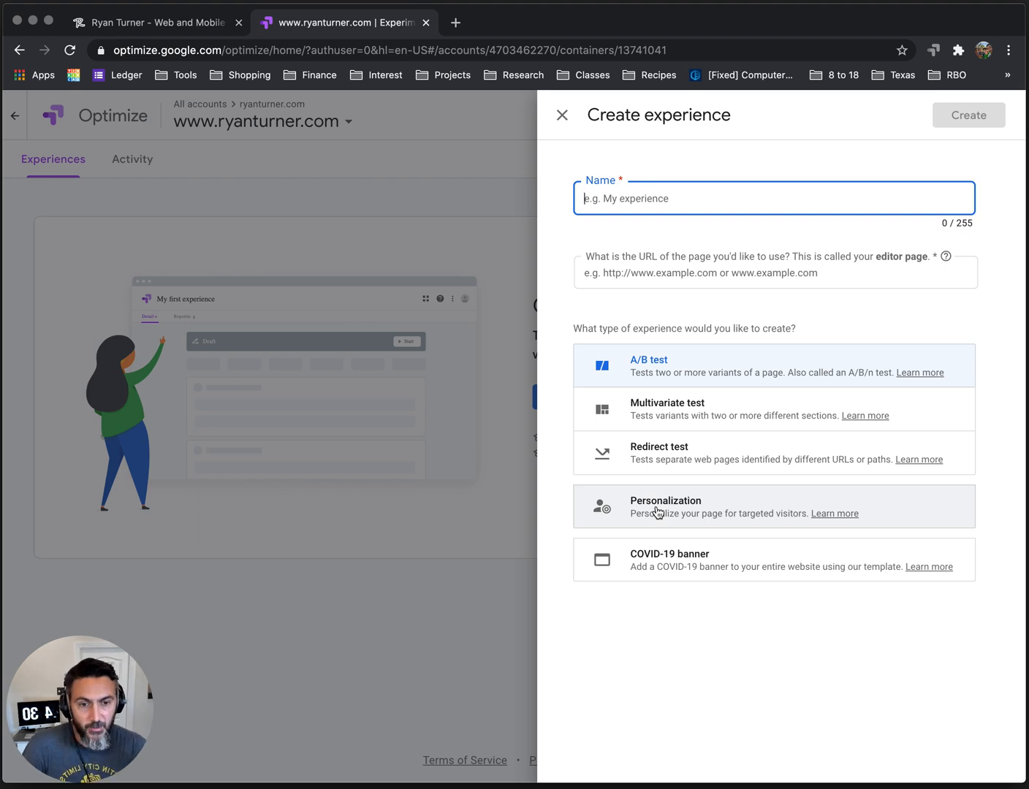
click(657, 196)
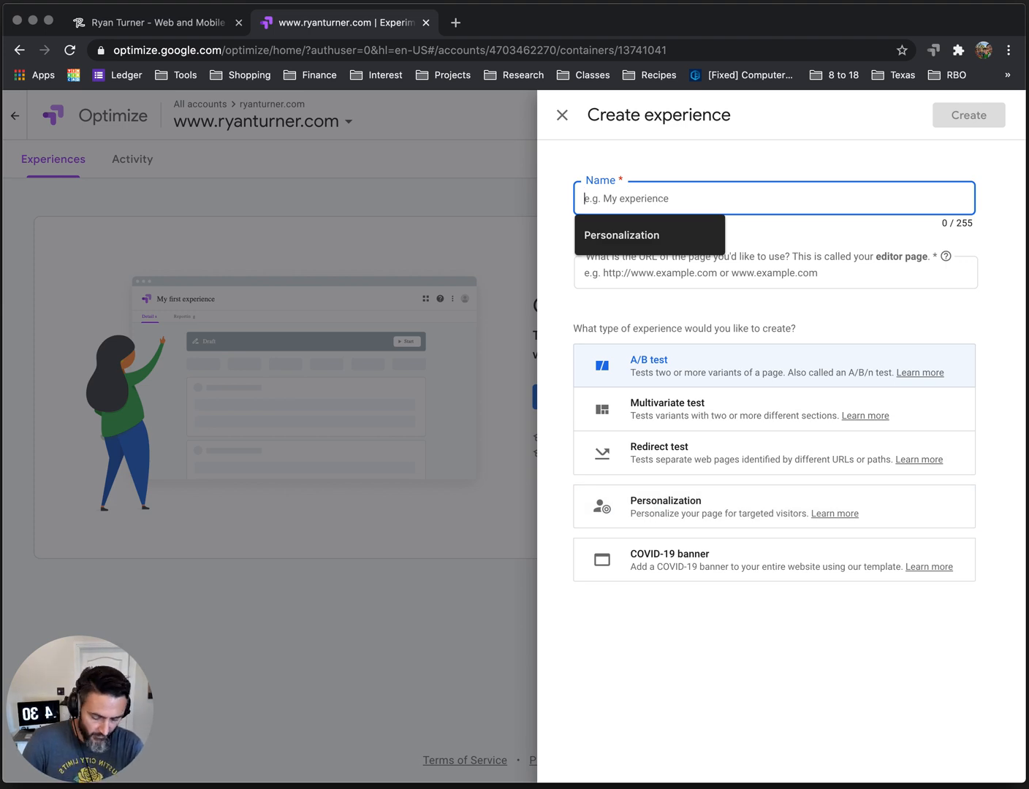
text(Not funny Quote Test)
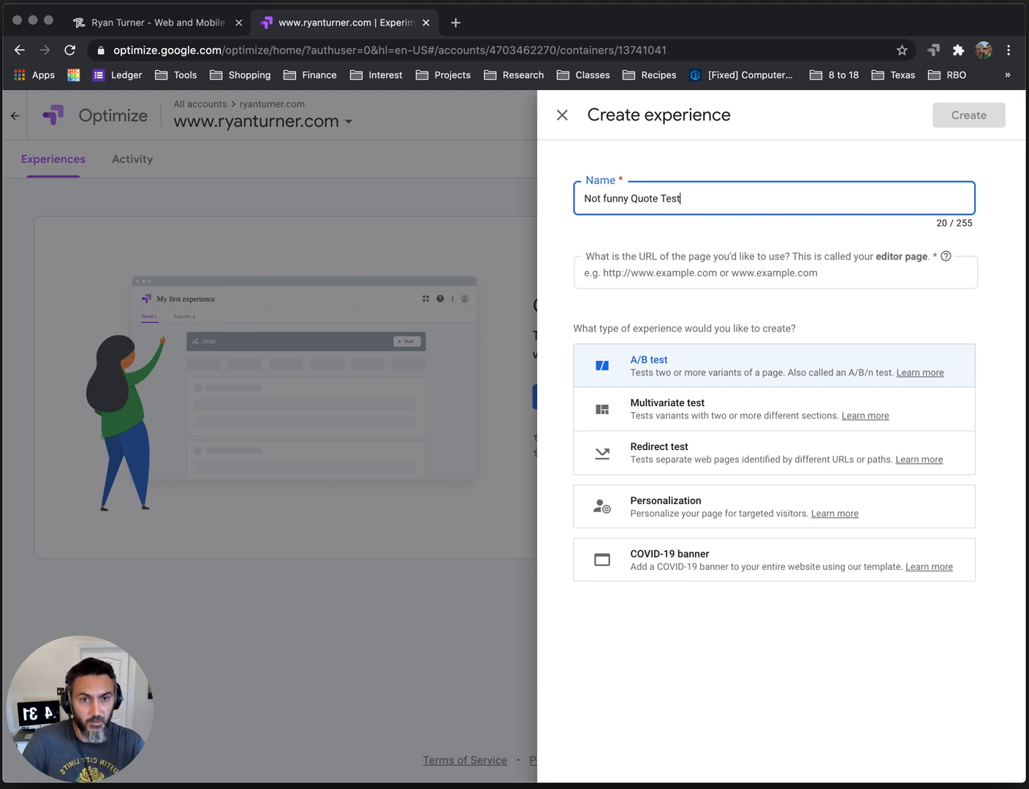
click(728, 273)
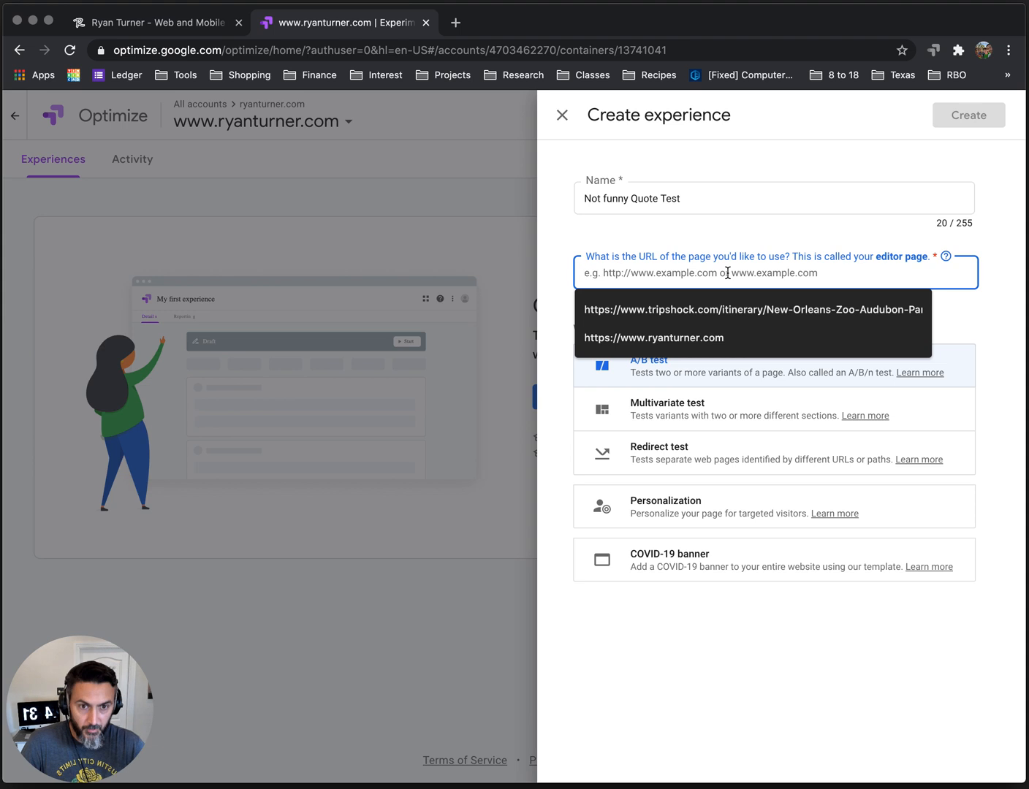
click(672, 335)
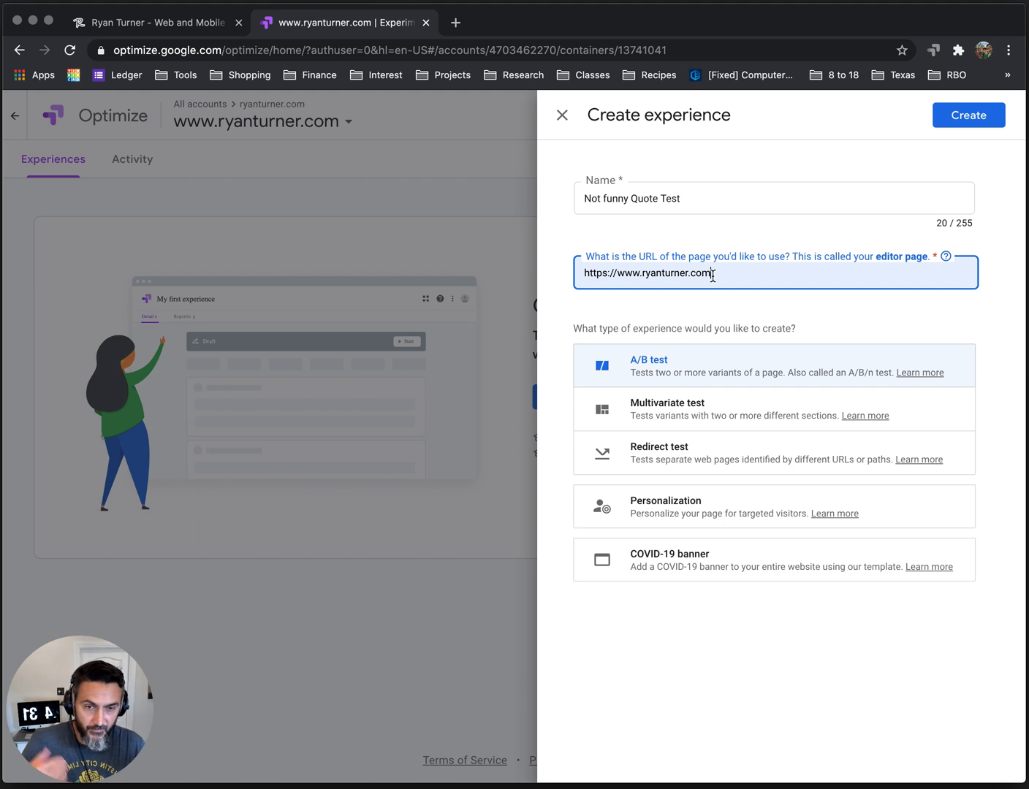
click(970, 119)
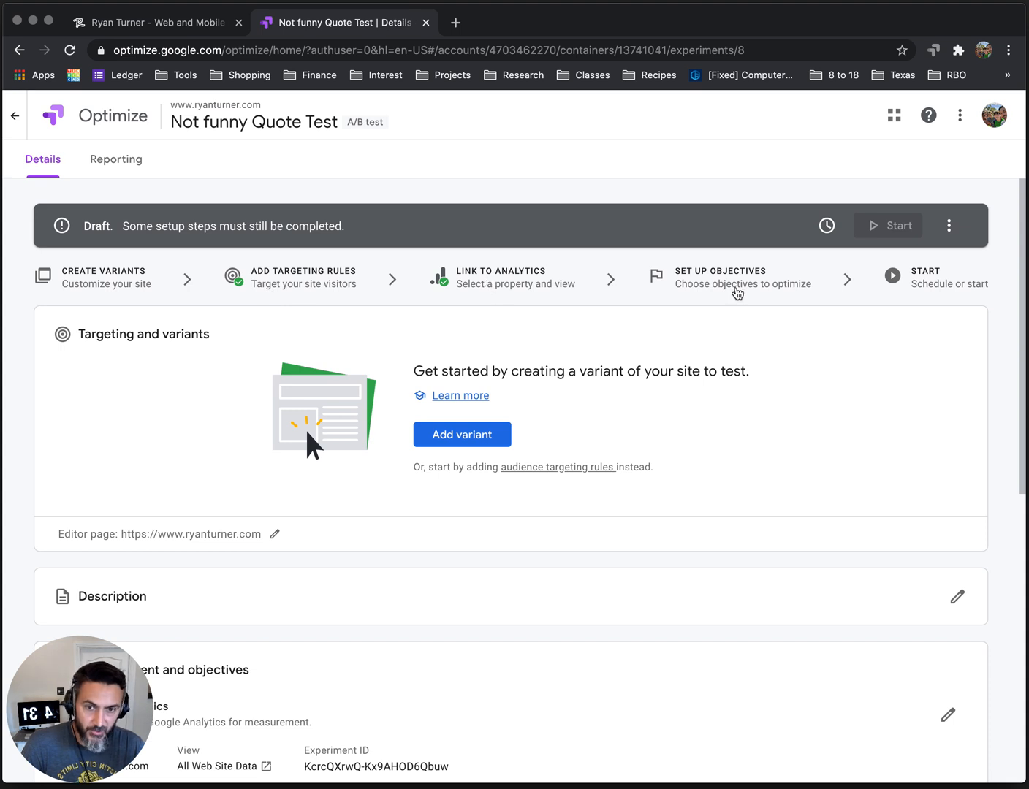
Examine the draft experiment's editor page, measurement and objectives, and settings sections.
scroll(600, 468, down, 3)
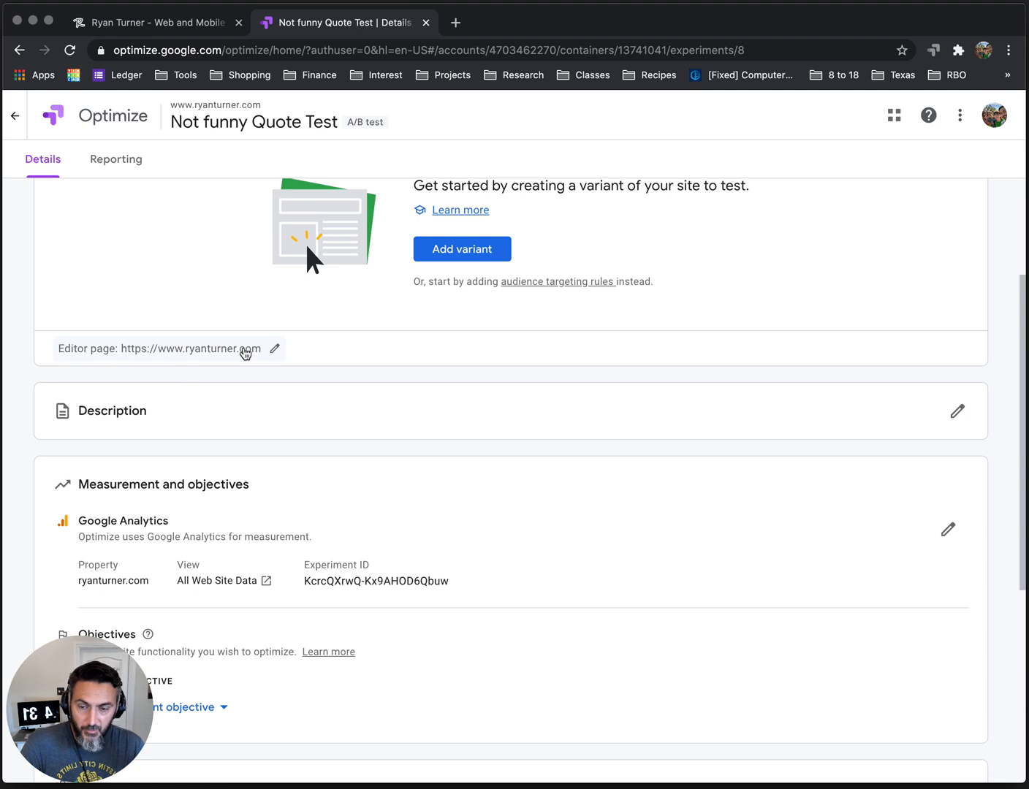
click(128, 22)
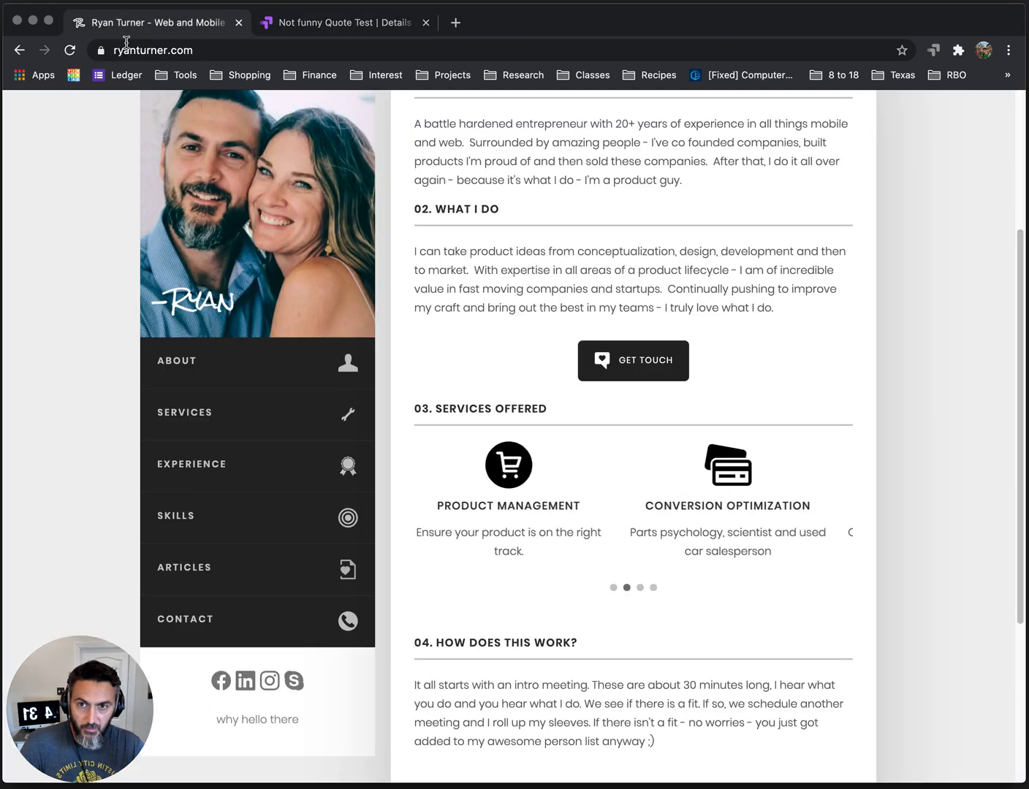
click(314, 16)
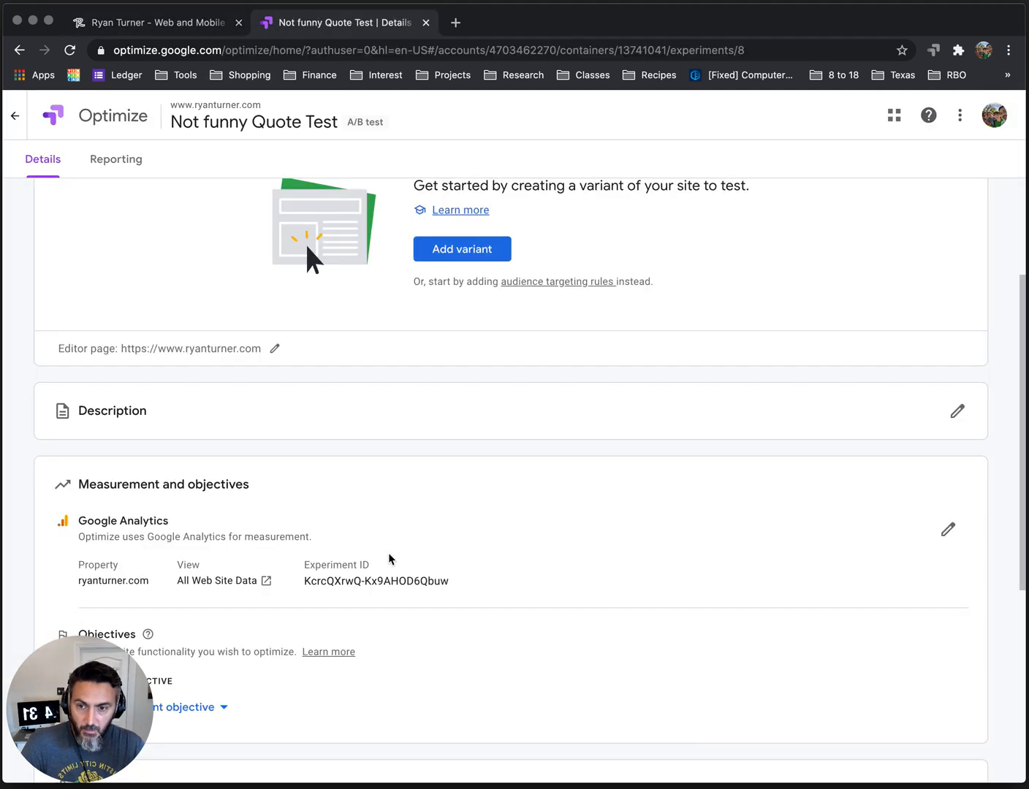
scroll(430, 570, down, 1)
scroll(423, 578, down, 4)
scroll(422, 581, down, 1)
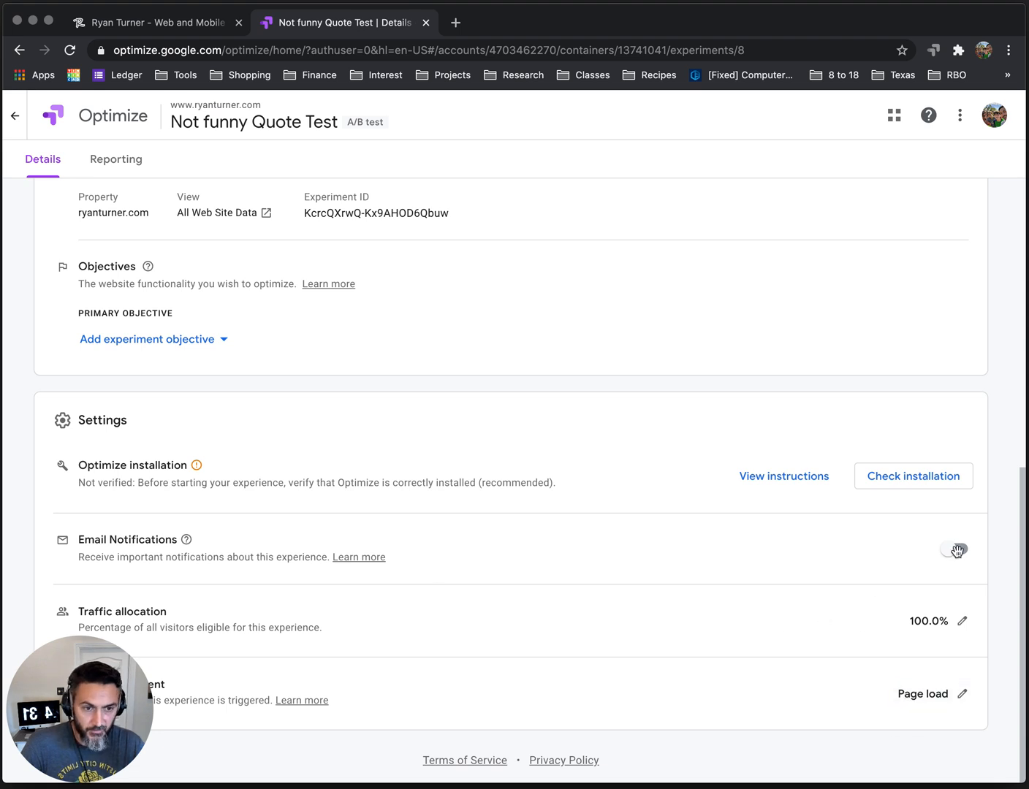
scroll(785, 585, up, 6)
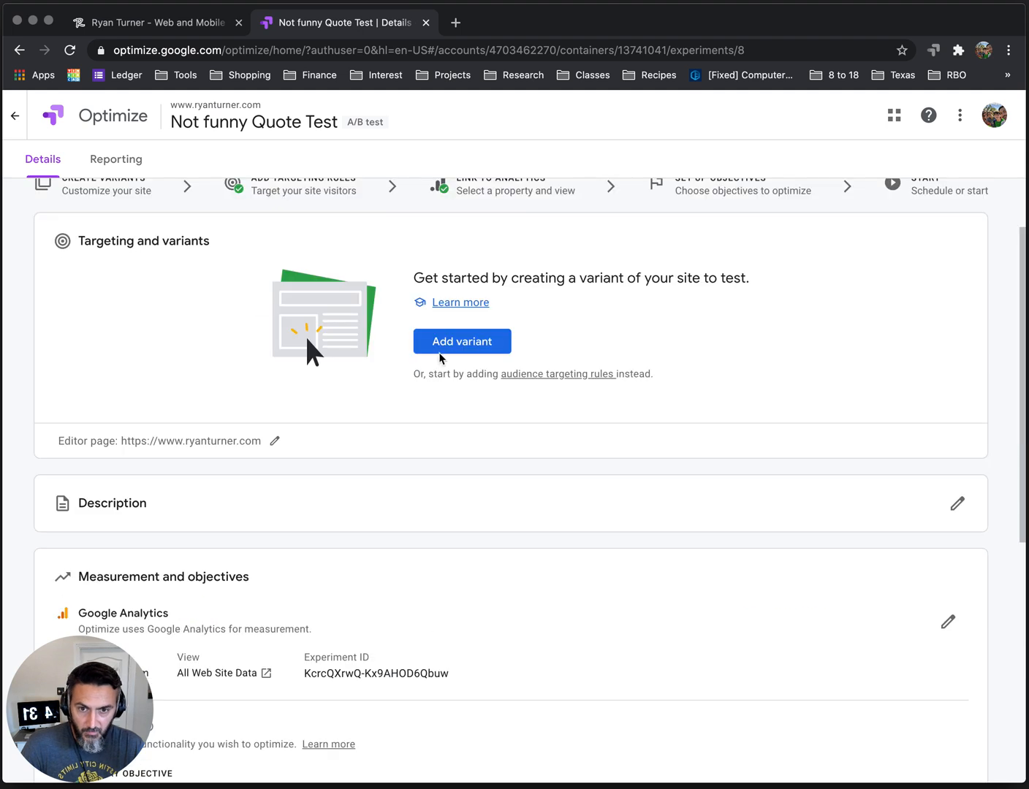
Add a variant named "Battle hardened" to the experiment.
scroll(445, 386, up, 2)
click(445, 436)
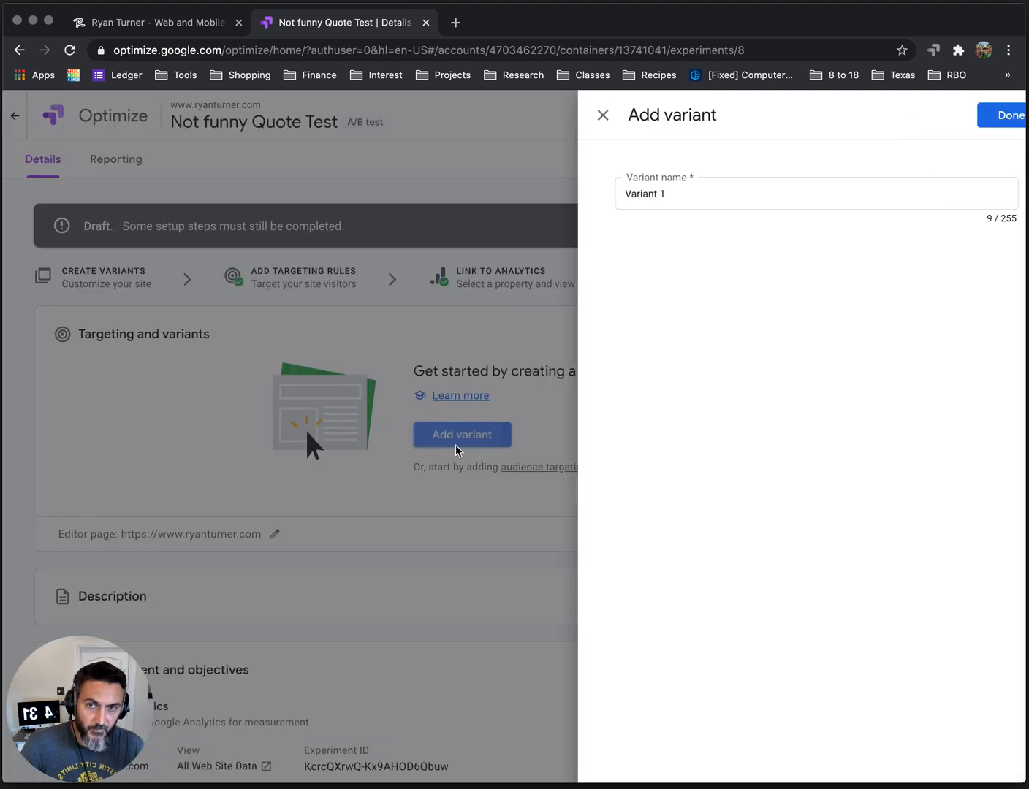
drag(641, 199, 549, 199)
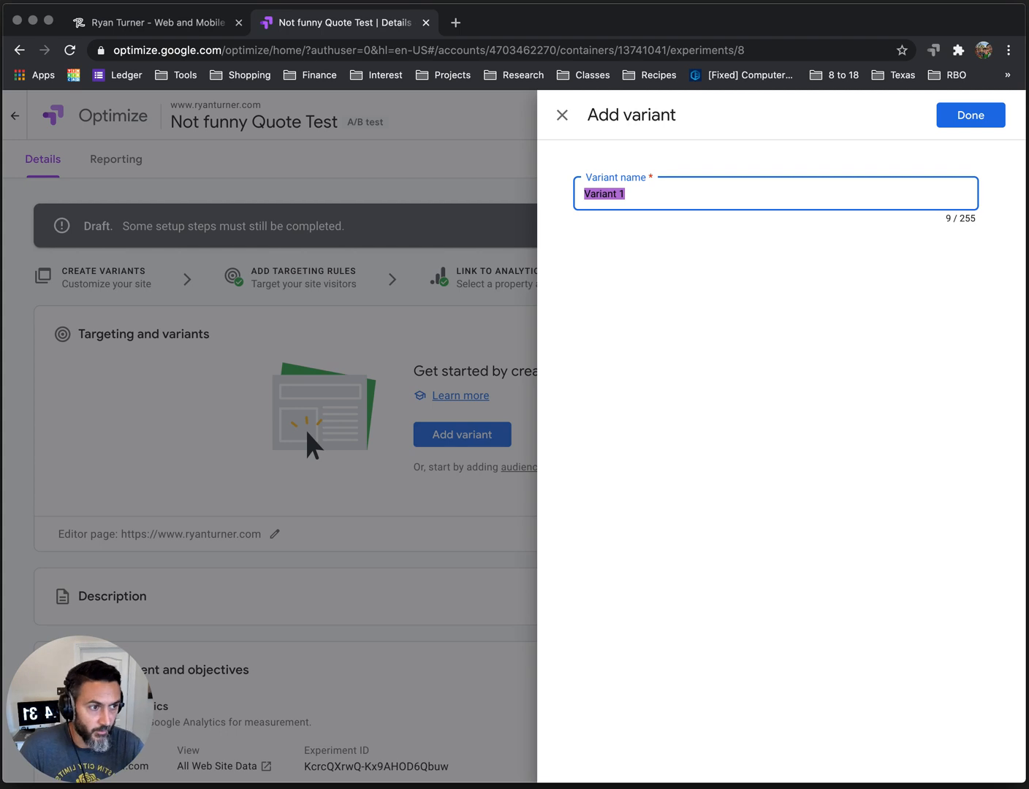
drag(1028, 15, 1028, 52)
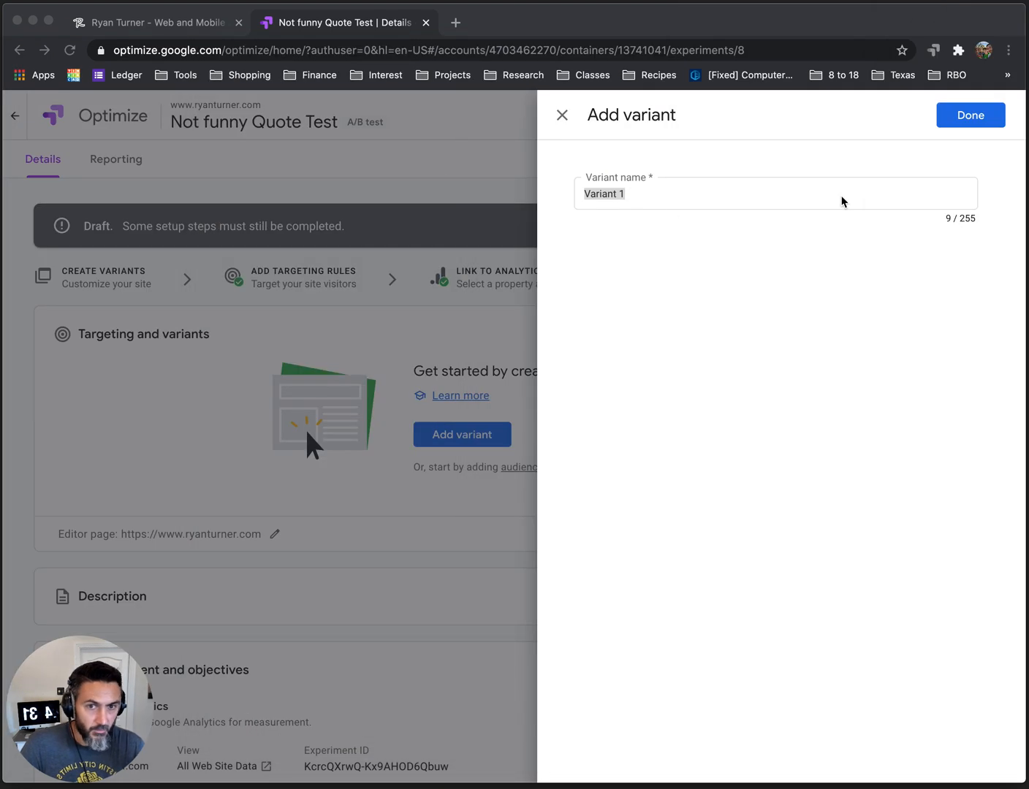
click(578, 195)
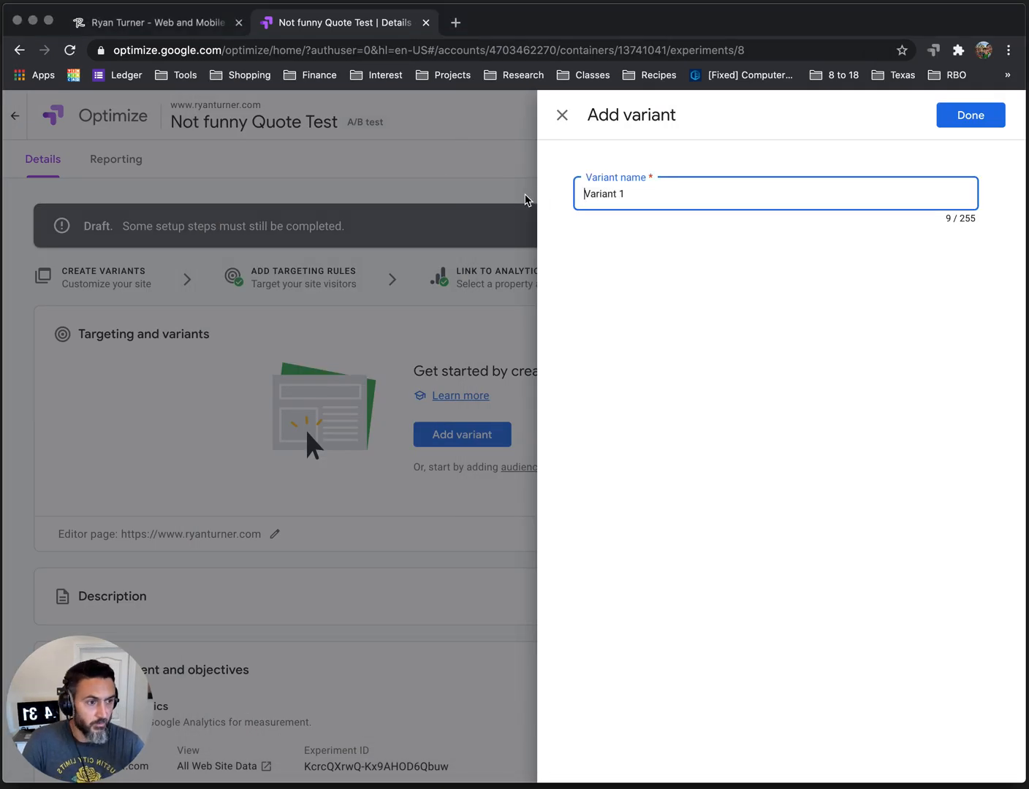
triple_click(648, 197)
key(BackSpace)
text(B)
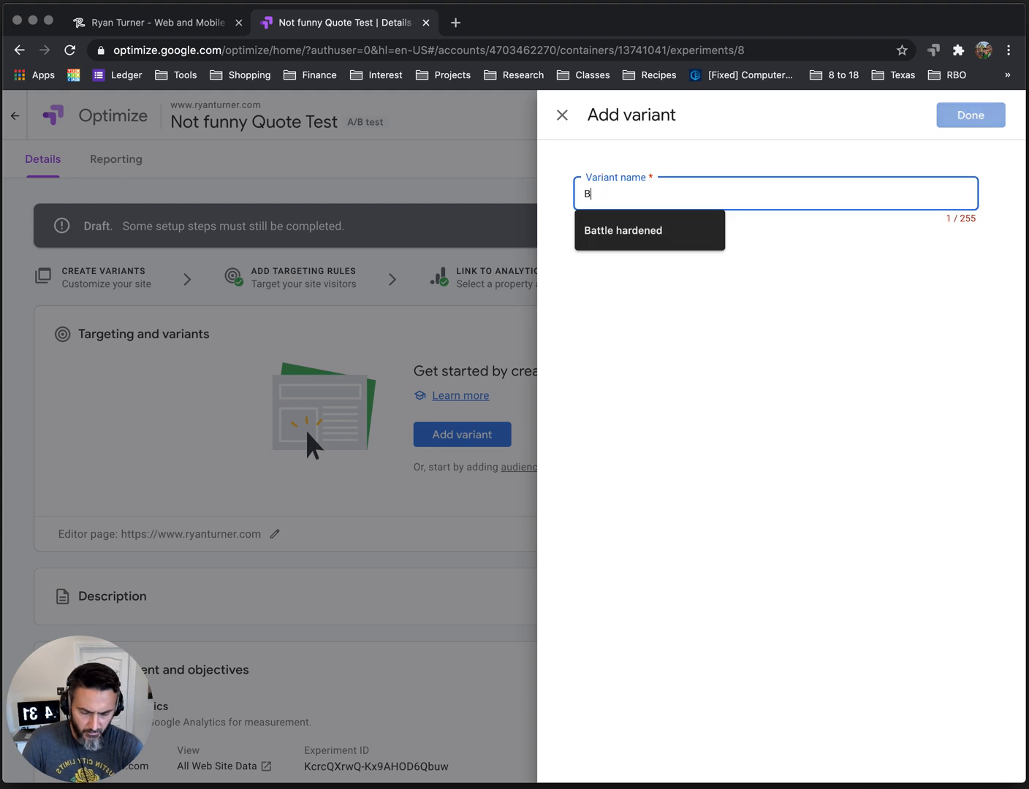
text(attle)
click(644, 226)
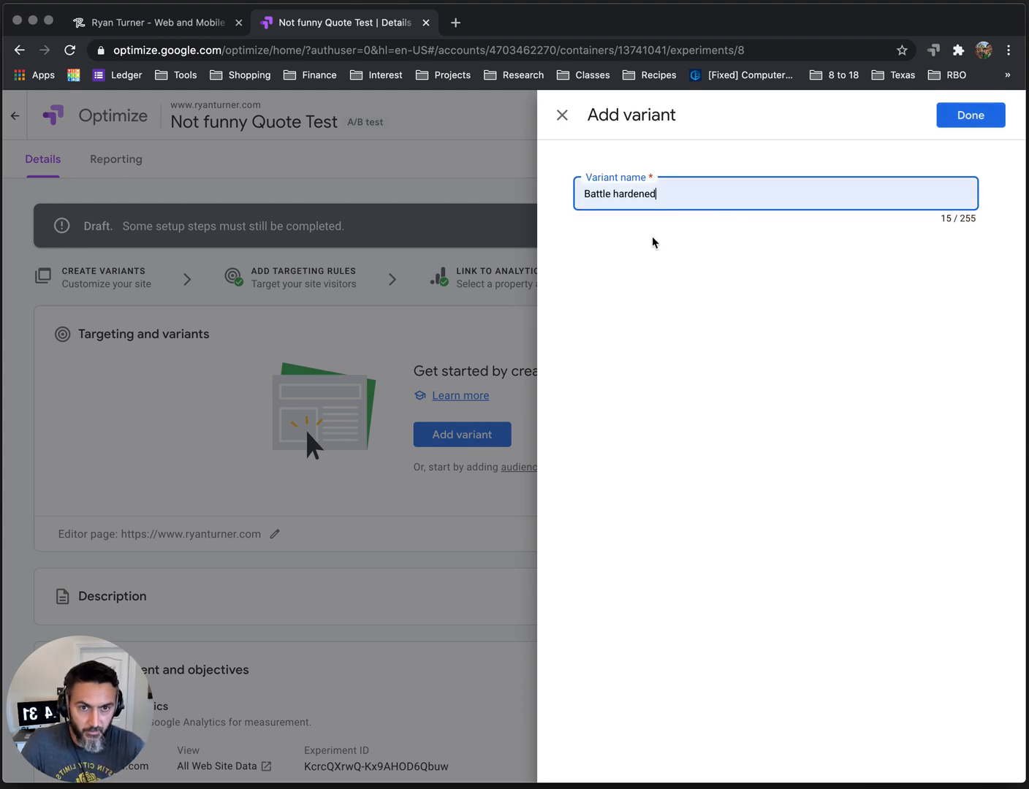
click(952, 125)
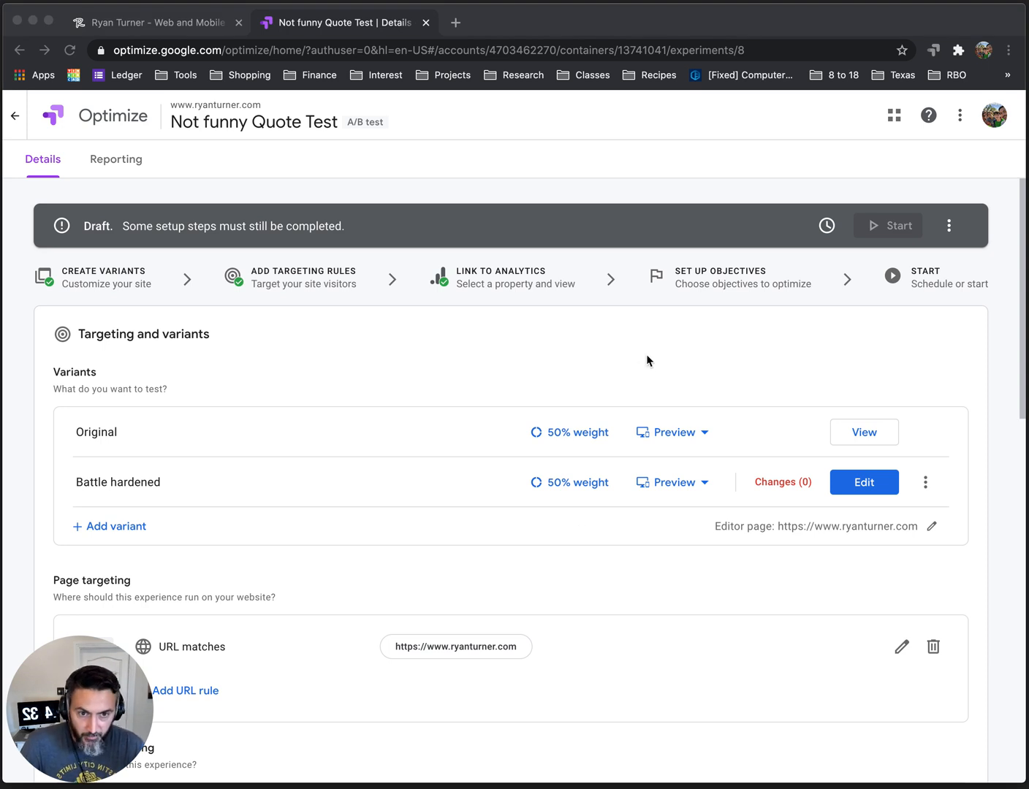
Open the Battle hardened variant in the visual page editor.
click(720, 390)
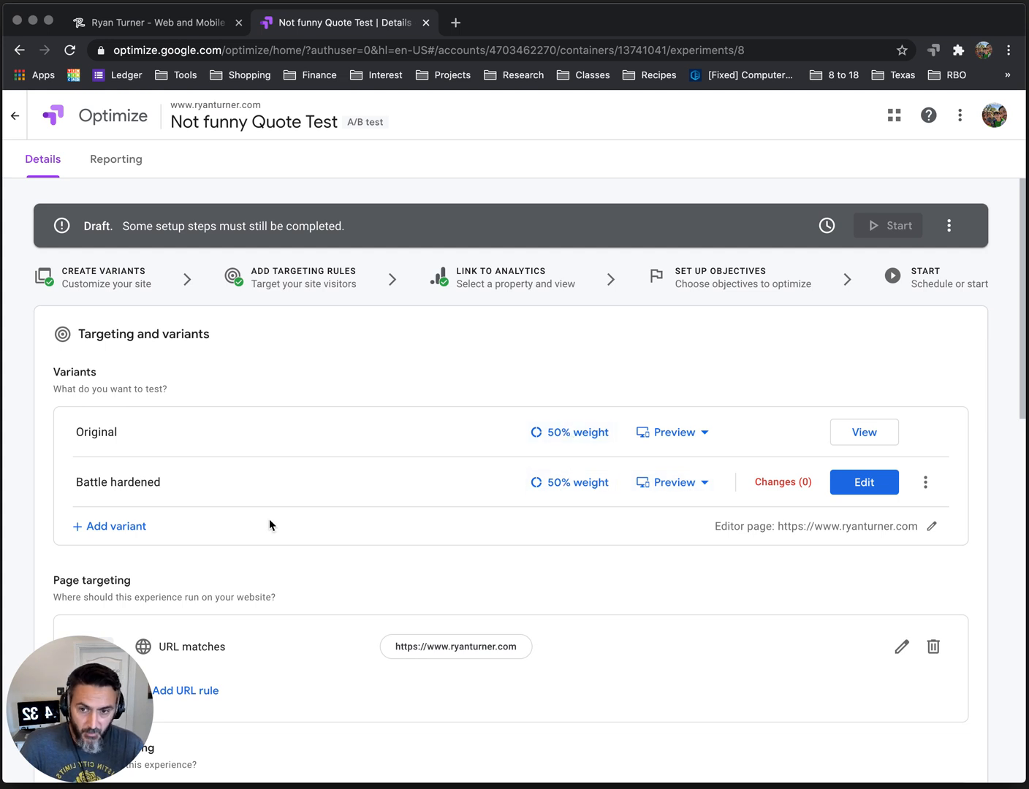
click(866, 488)
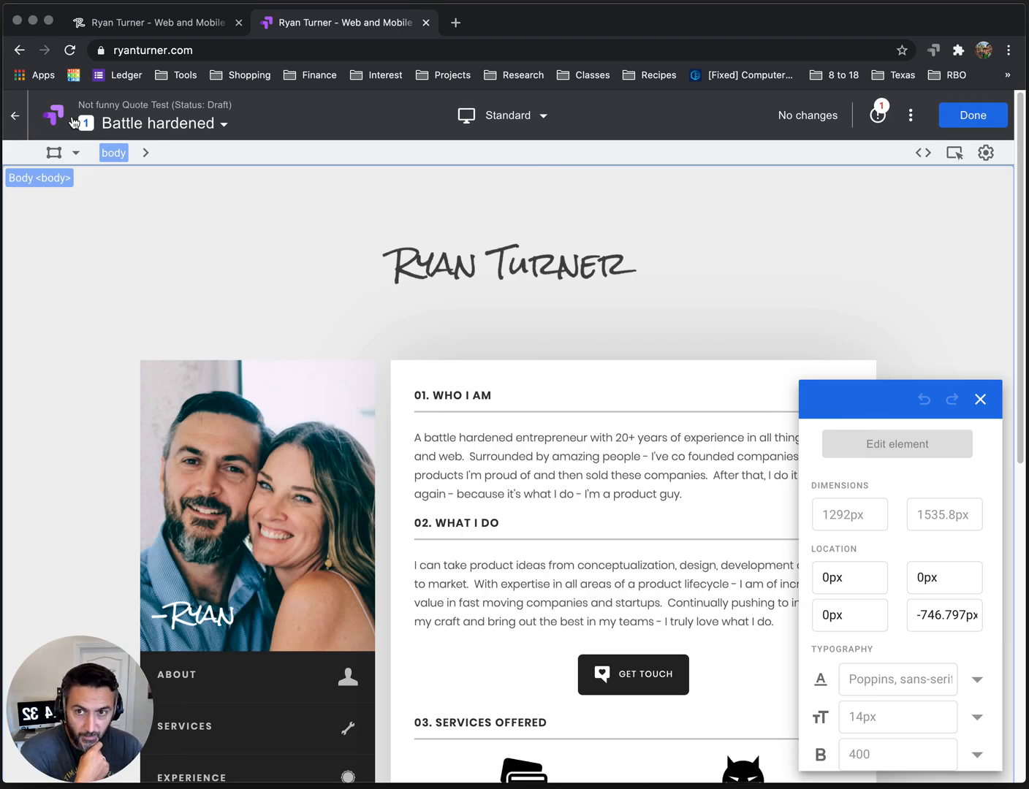
click(609, 360)
click(613, 448)
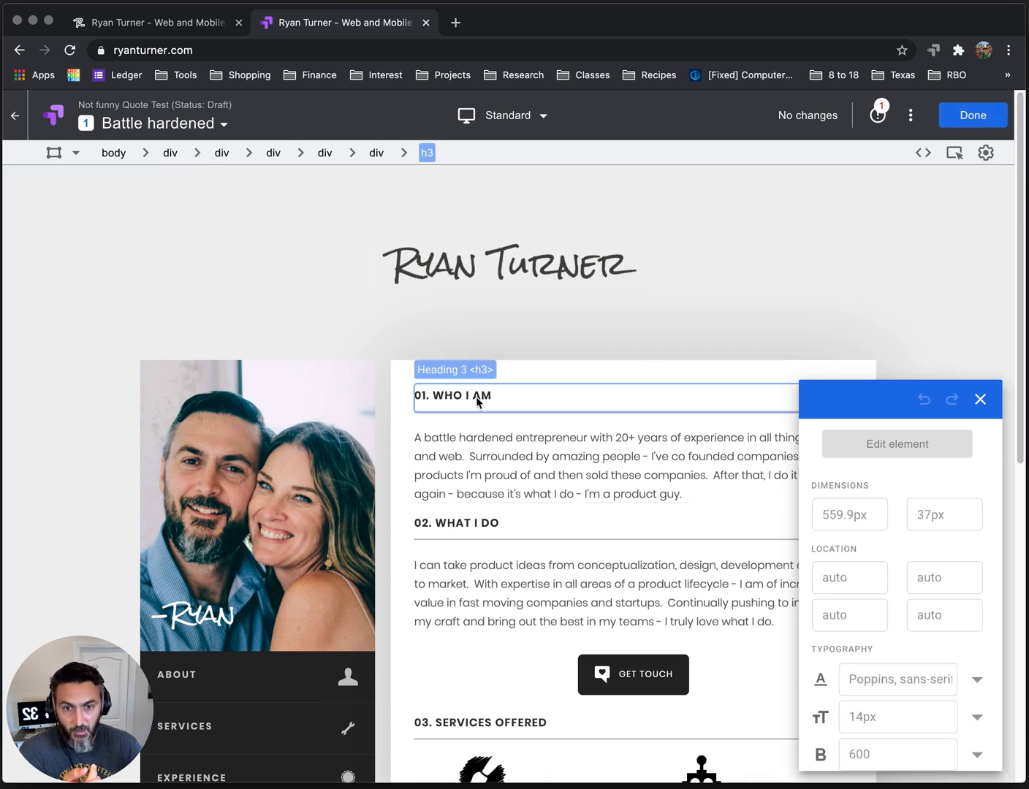
scroll(479, 634, down, 8)
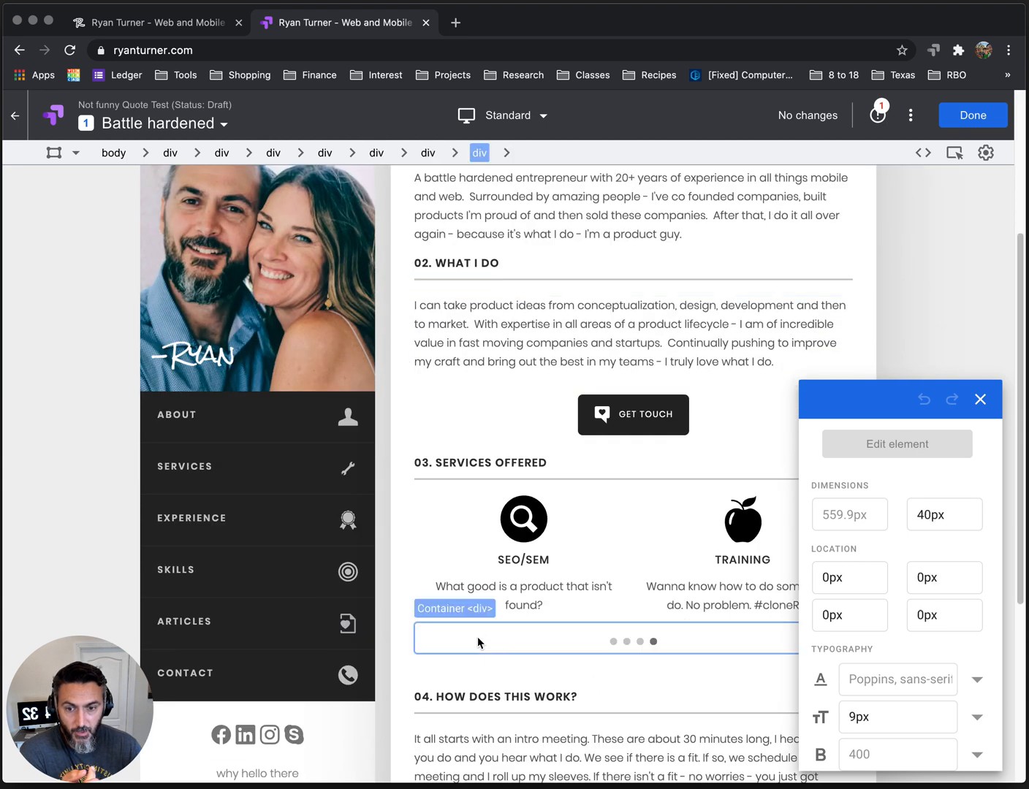
Change the sidebar quote's HTML text to "I'm a battle hardened Product Manager from the Future - sent back in time to help your company make great product decisions.".
click(254, 497)
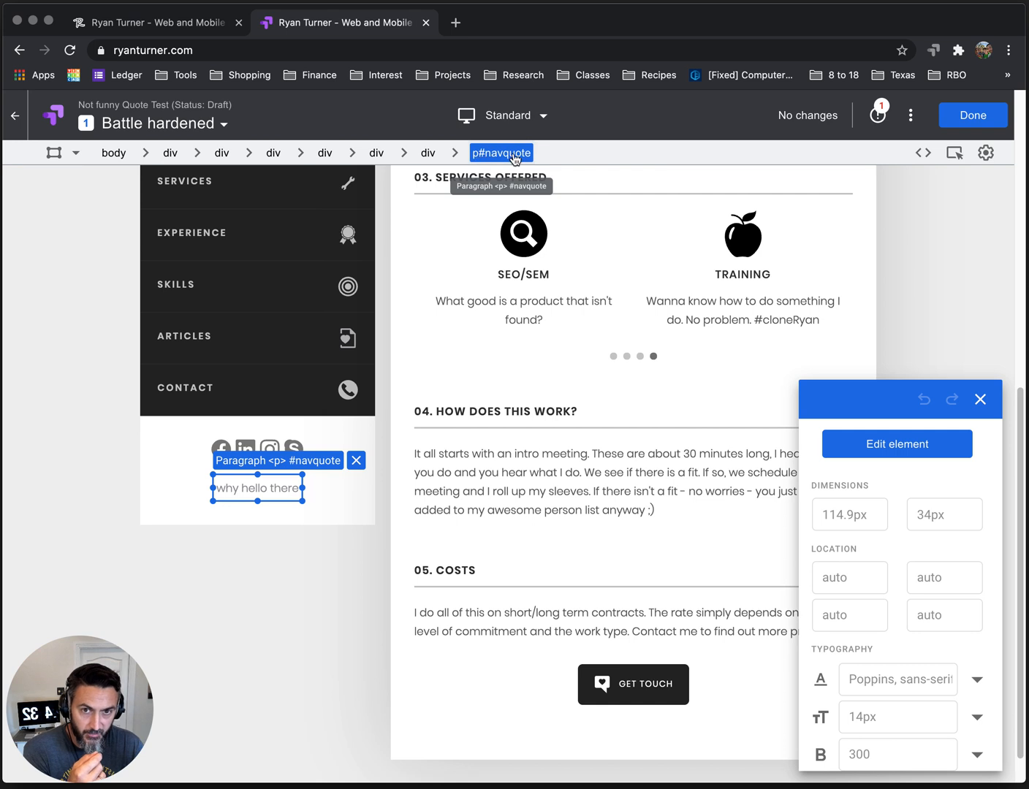
click(943, 449)
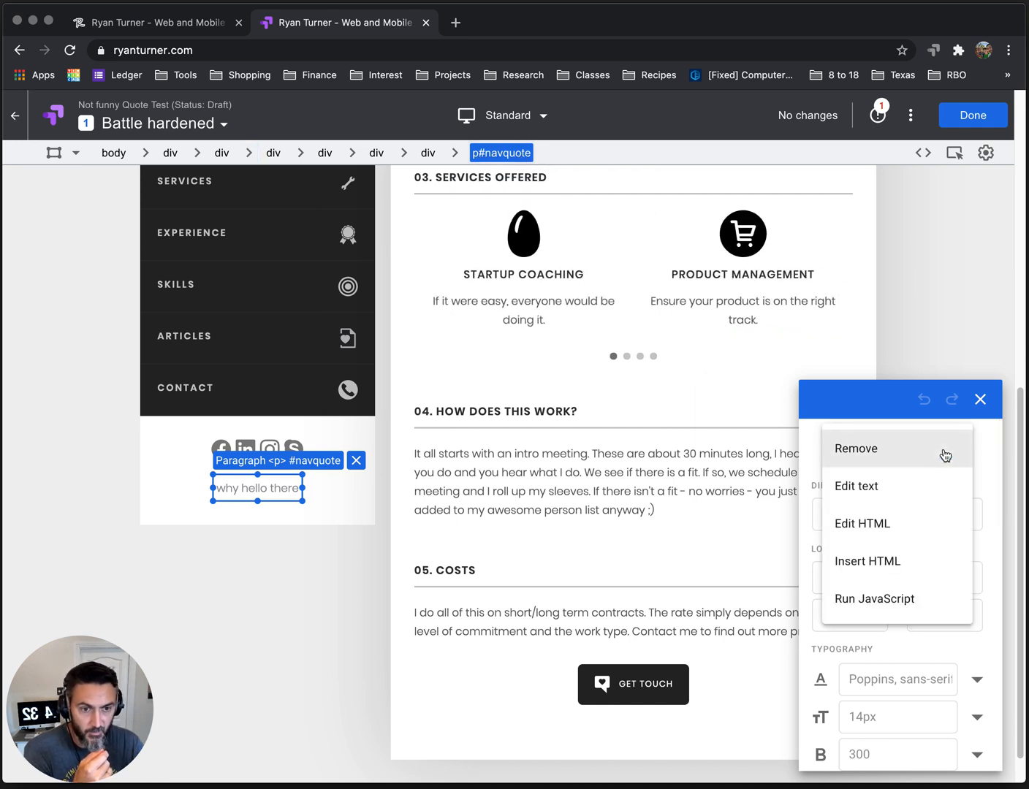
click(910, 529)
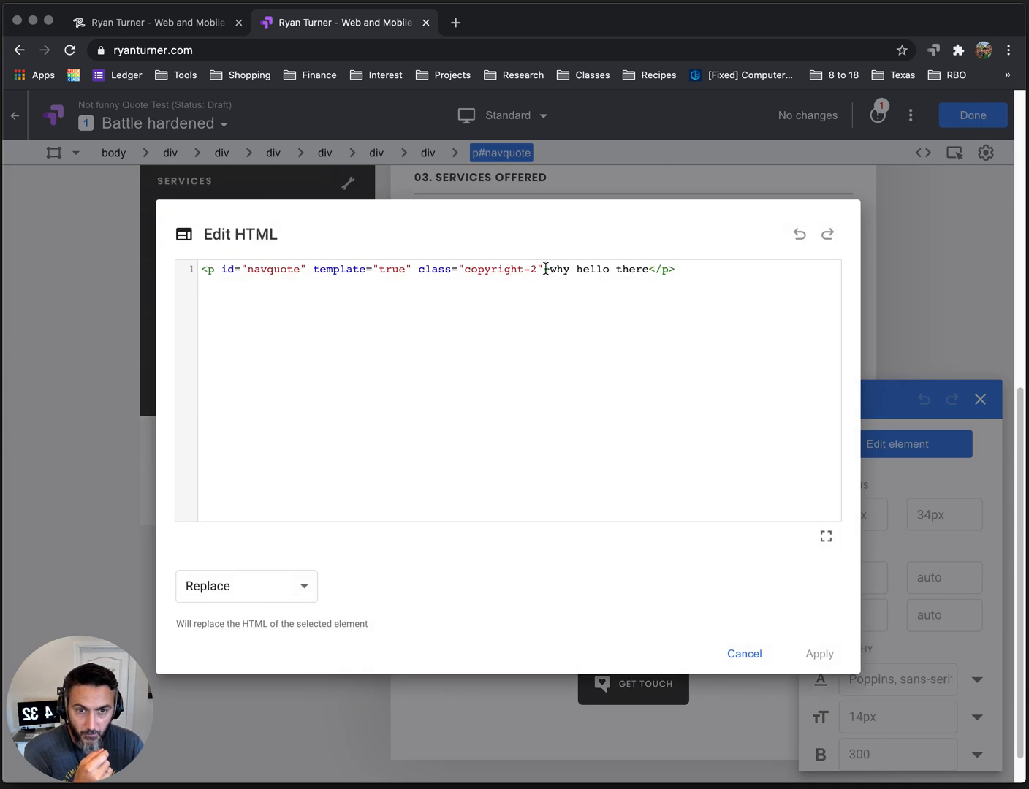
drag(548, 269, 648, 270)
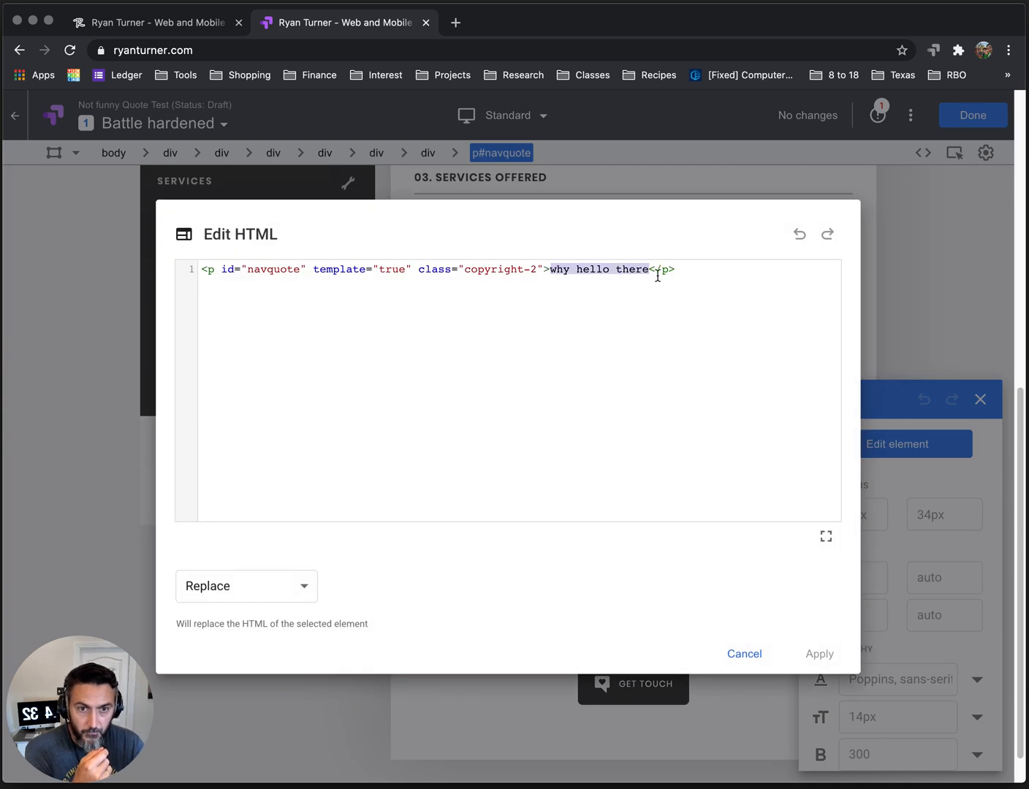
key(Return)
key(Return)
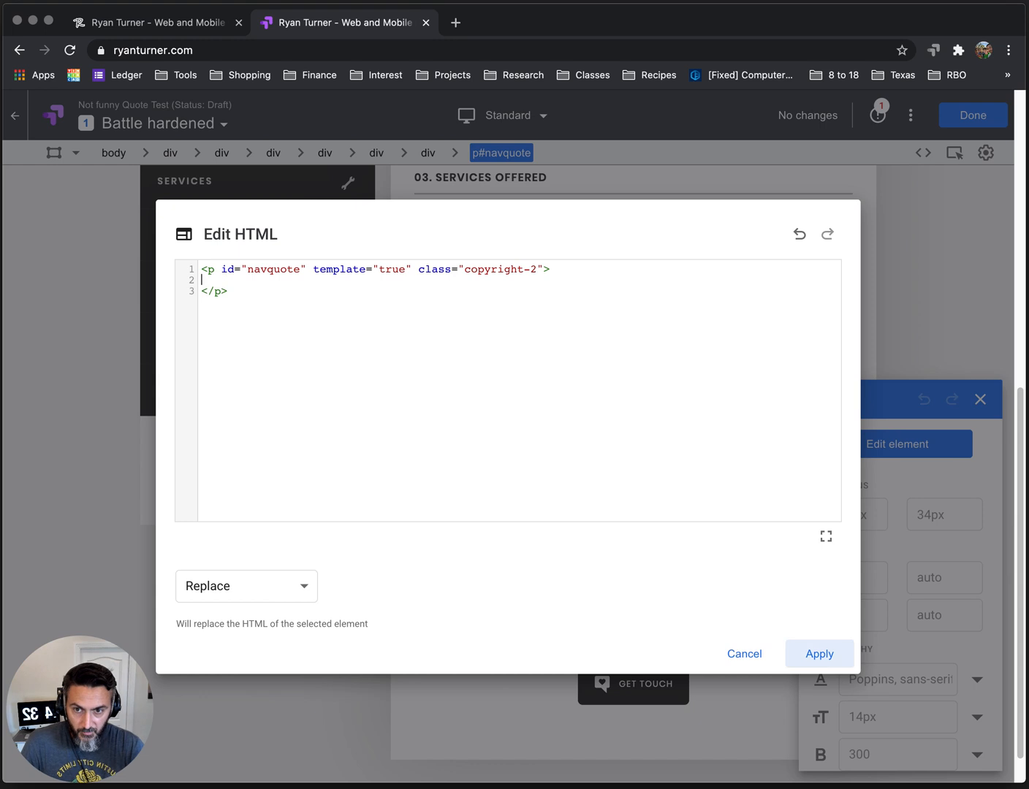
text(I’m a battle hardened Product Manager from the Future – sent back in time to help your company make great product decisions.)
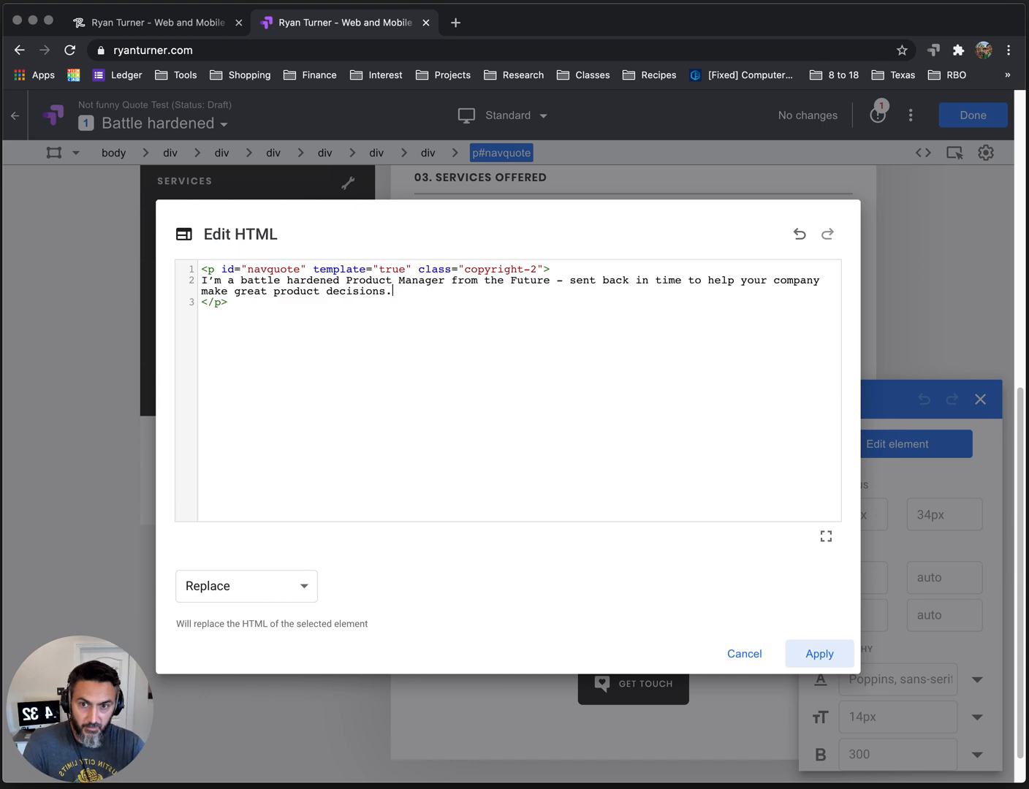
click(820, 656)
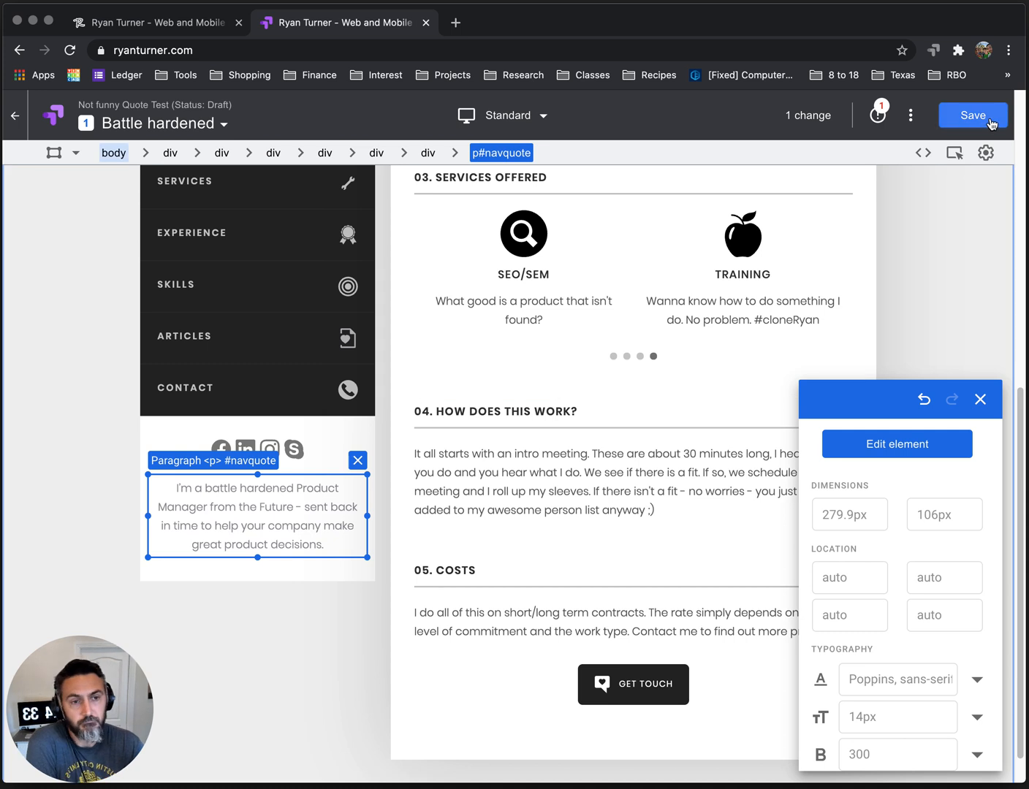
Save the Battle hardened variant, update the mismatched editor page URLs, and finish editing to return to the experiment details.
scroll(663, 352, up, 7)
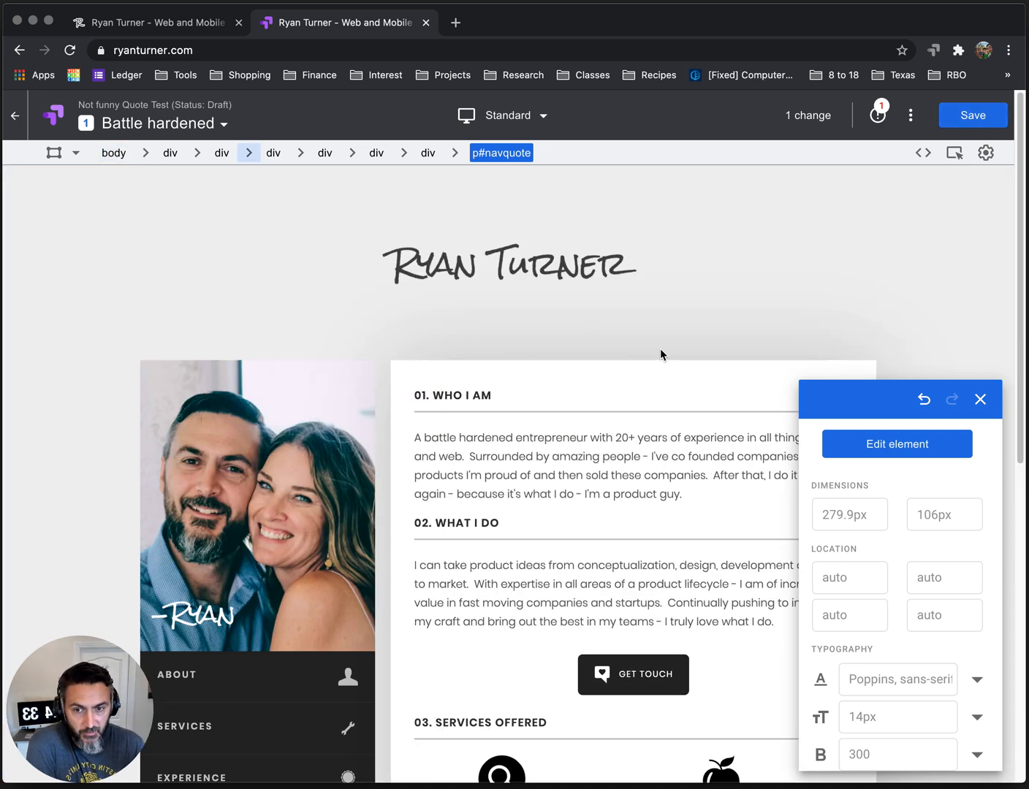
scroll(662, 355, down, 6)
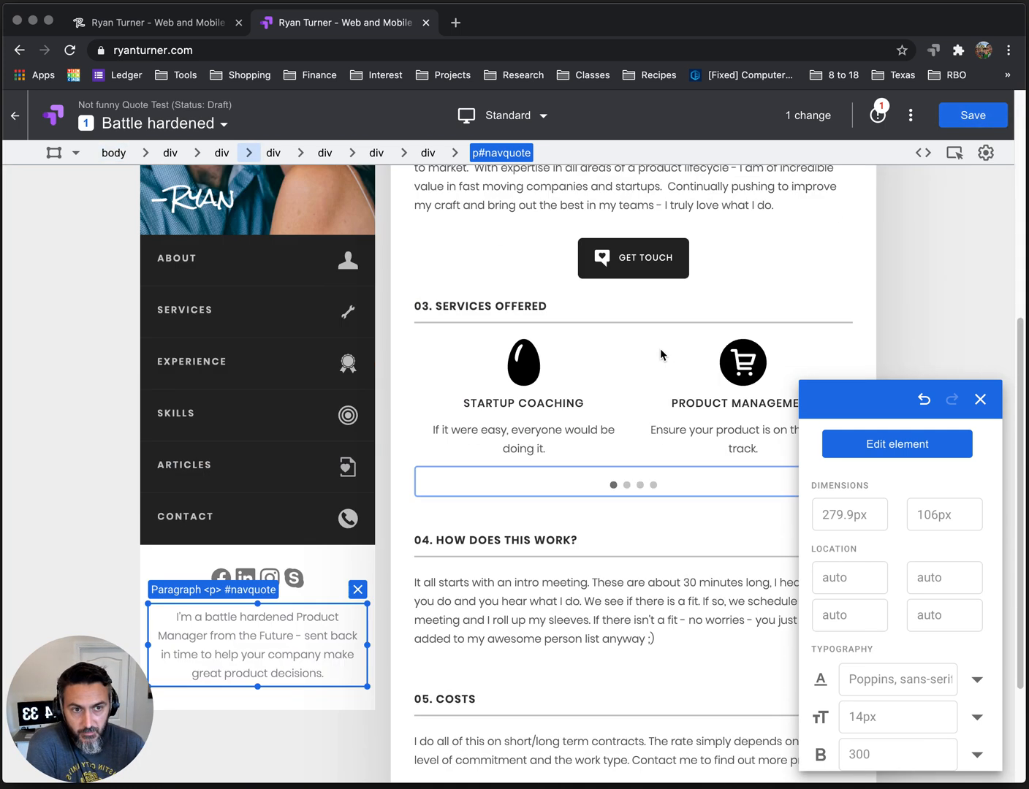
click(971, 121)
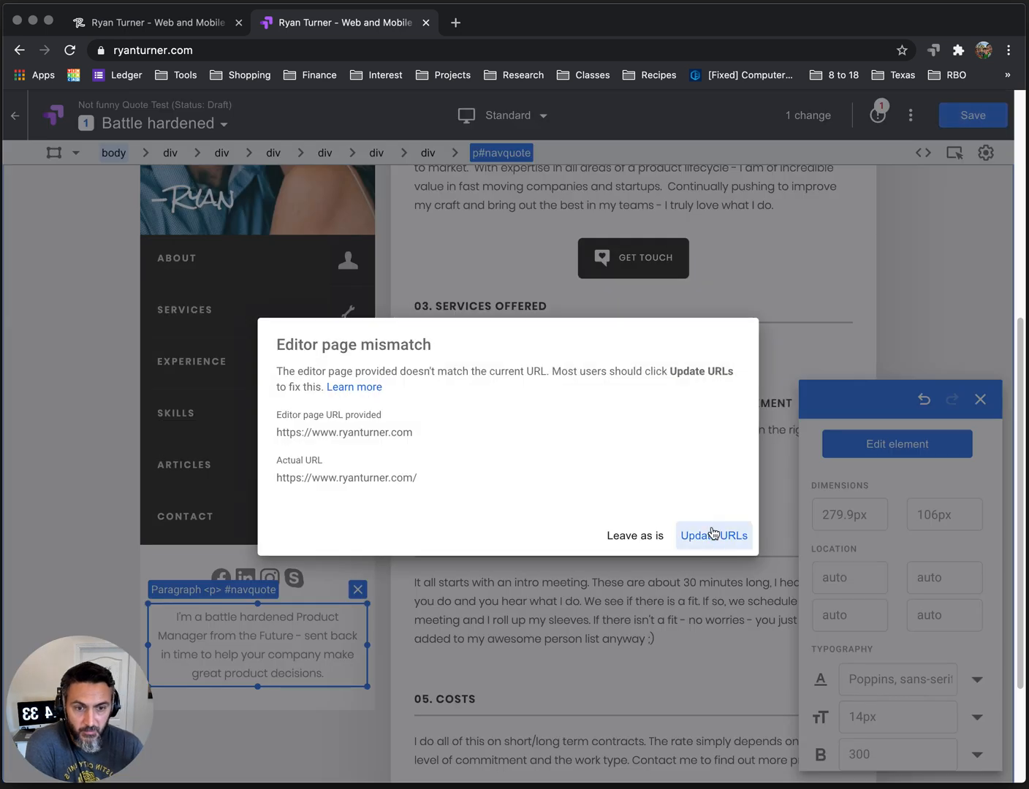
click(713, 532)
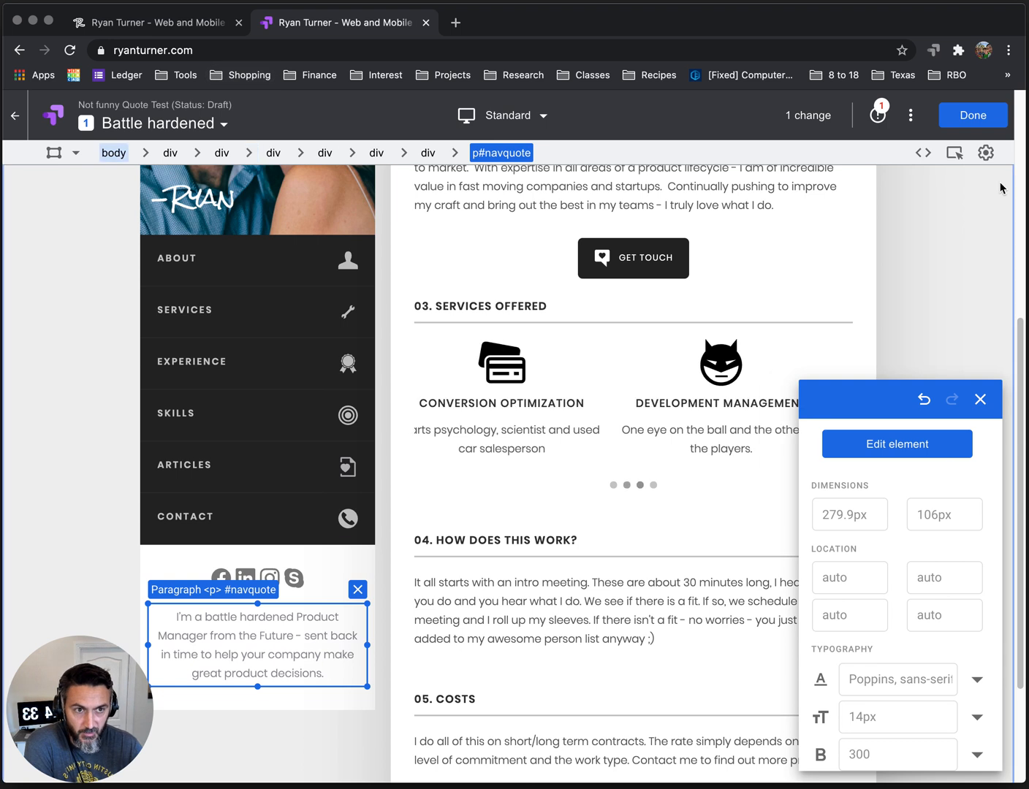
click(986, 116)
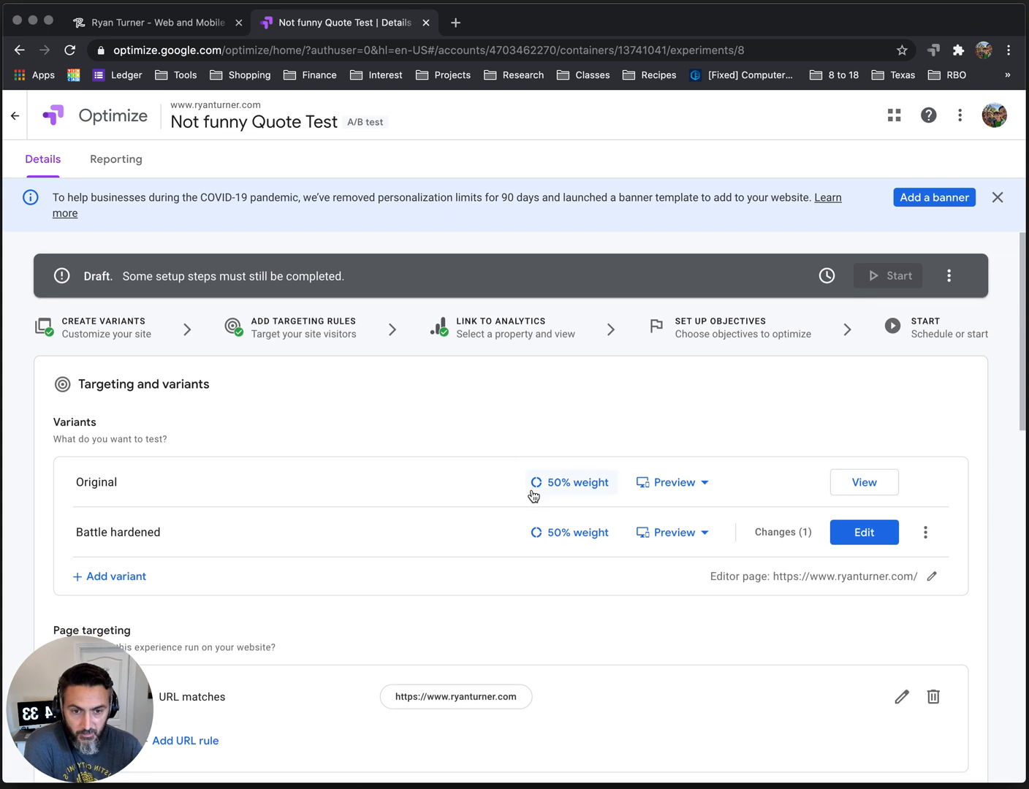
Open a web preview of the Battle hardened variant and check the quote in the page's sidebar.
scroll(532, 495, down, 1)
click(704, 519)
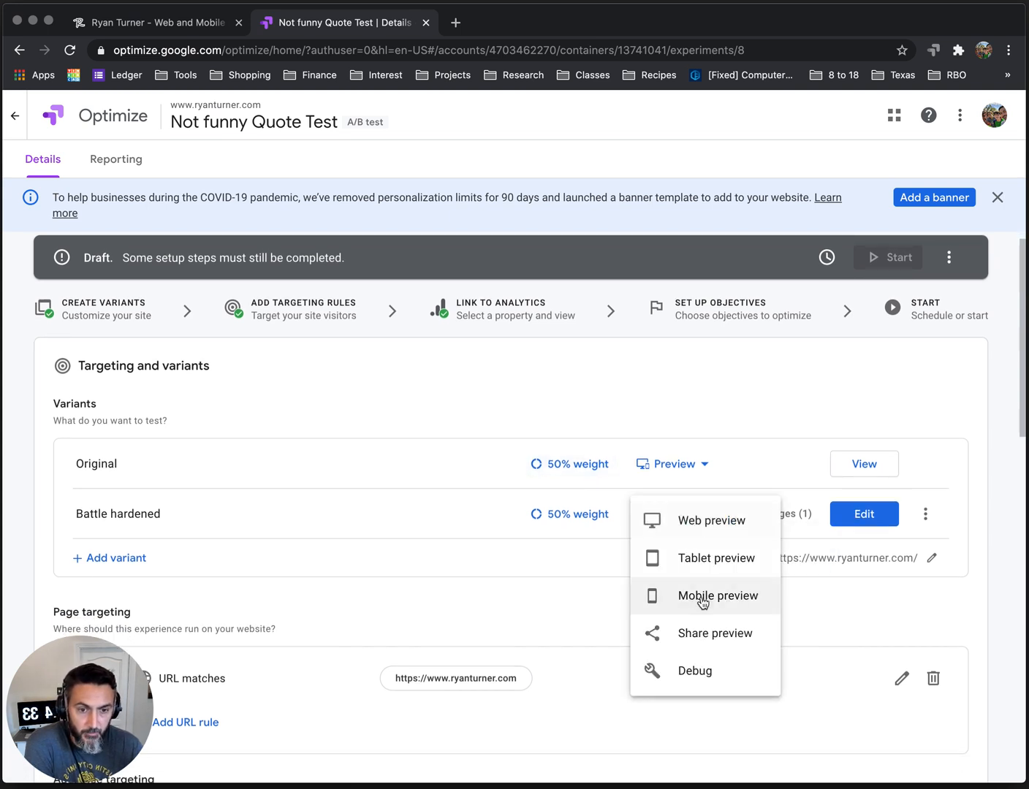
click(696, 523)
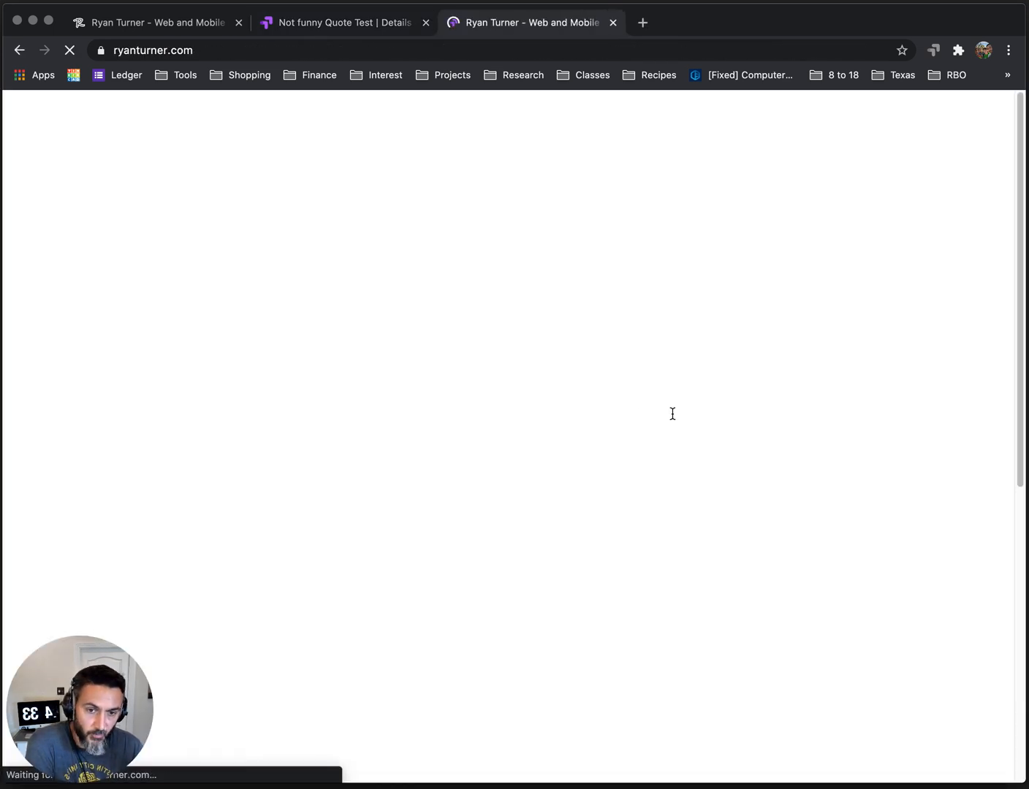
scroll(445, 510, down, 5)
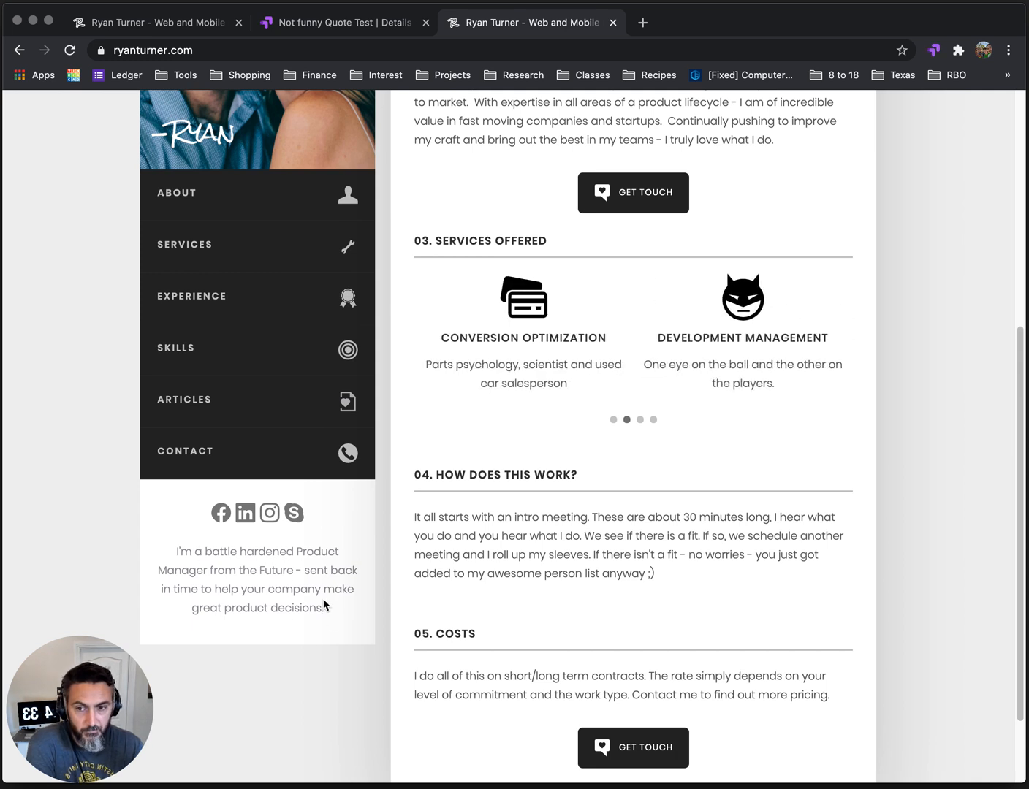
Back in the experiment details, add a variant named "Ryan origin" and open it in the visual page editor.
click(328, 22)
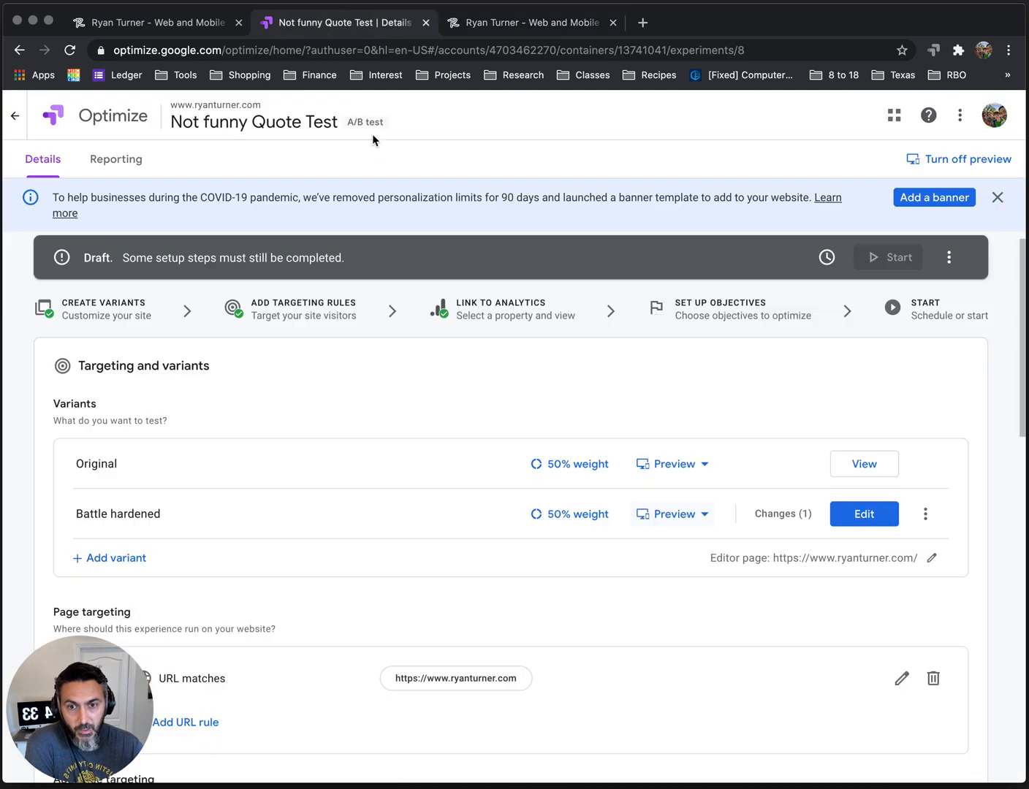
click(122, 559)
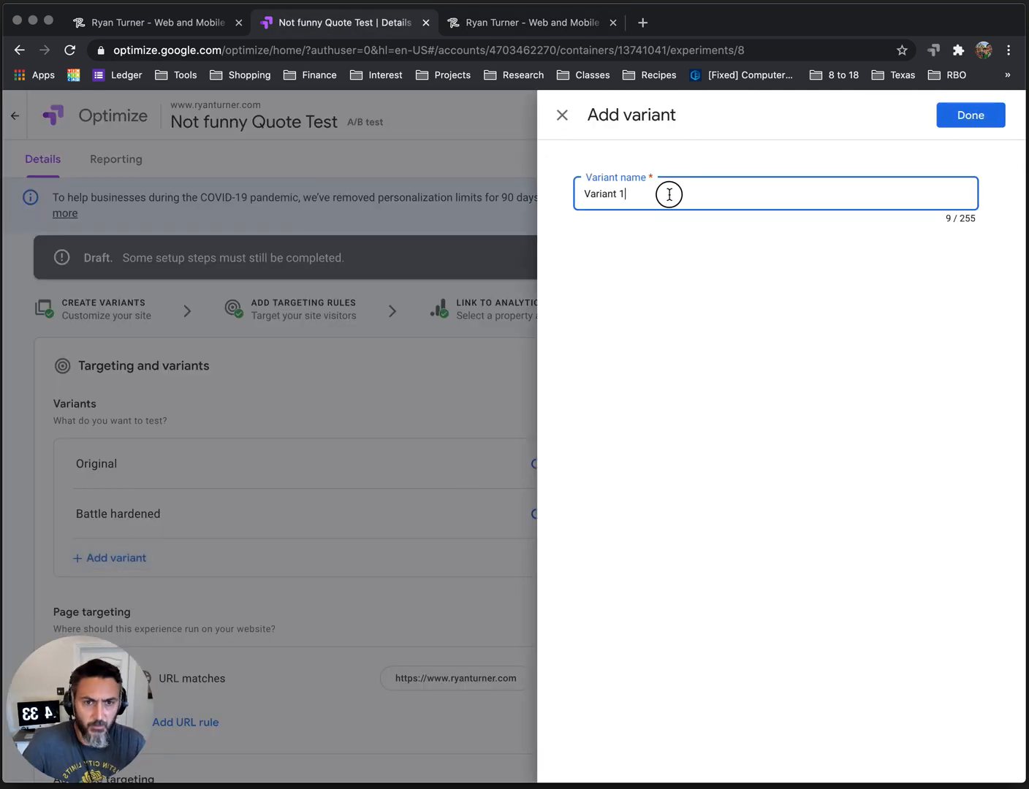
drag(670, 196, 552, 199)
text(Ryan origin)
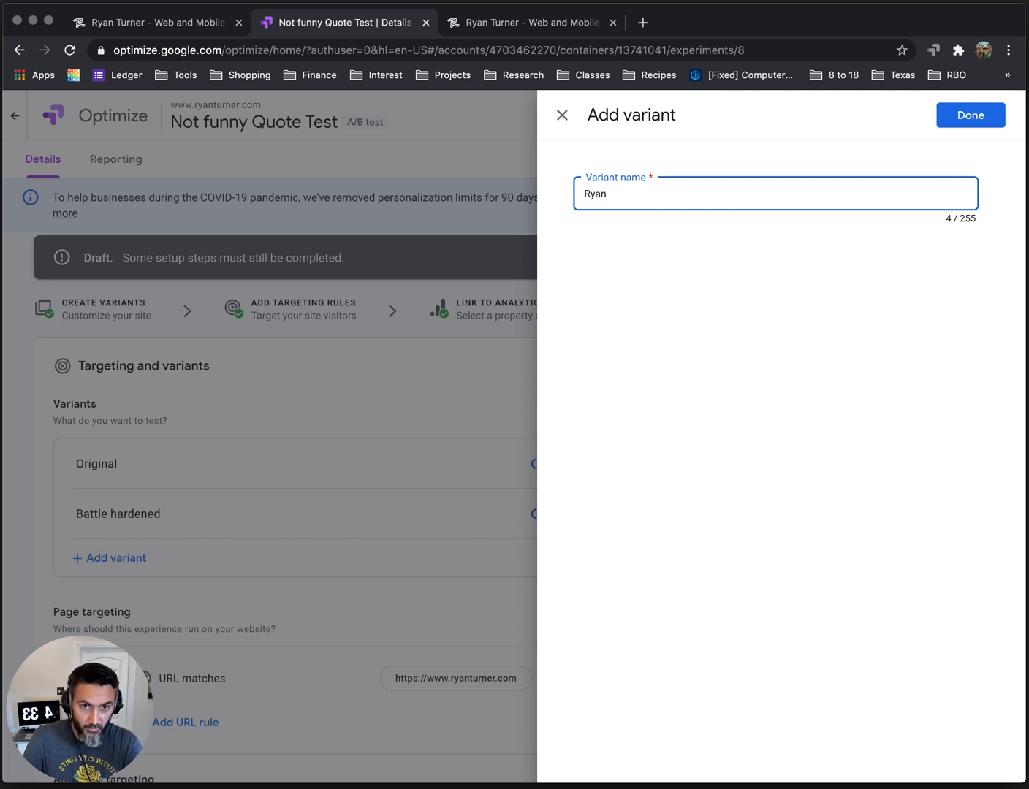
click(971, 115)
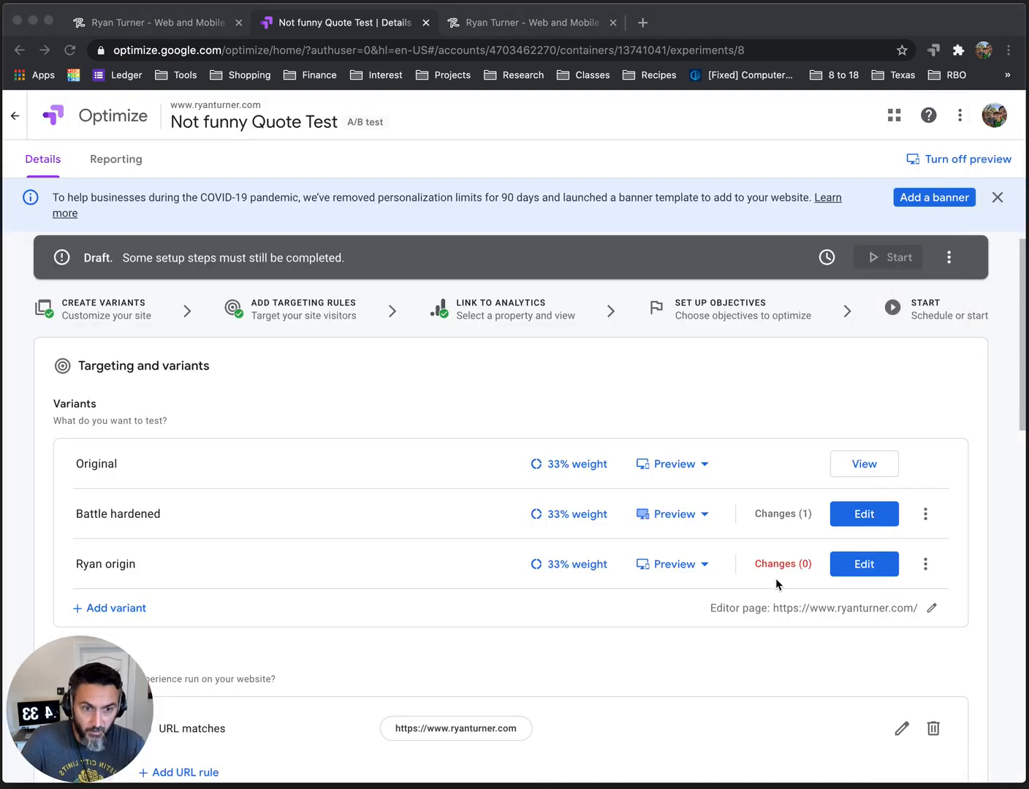
click(866, 570)
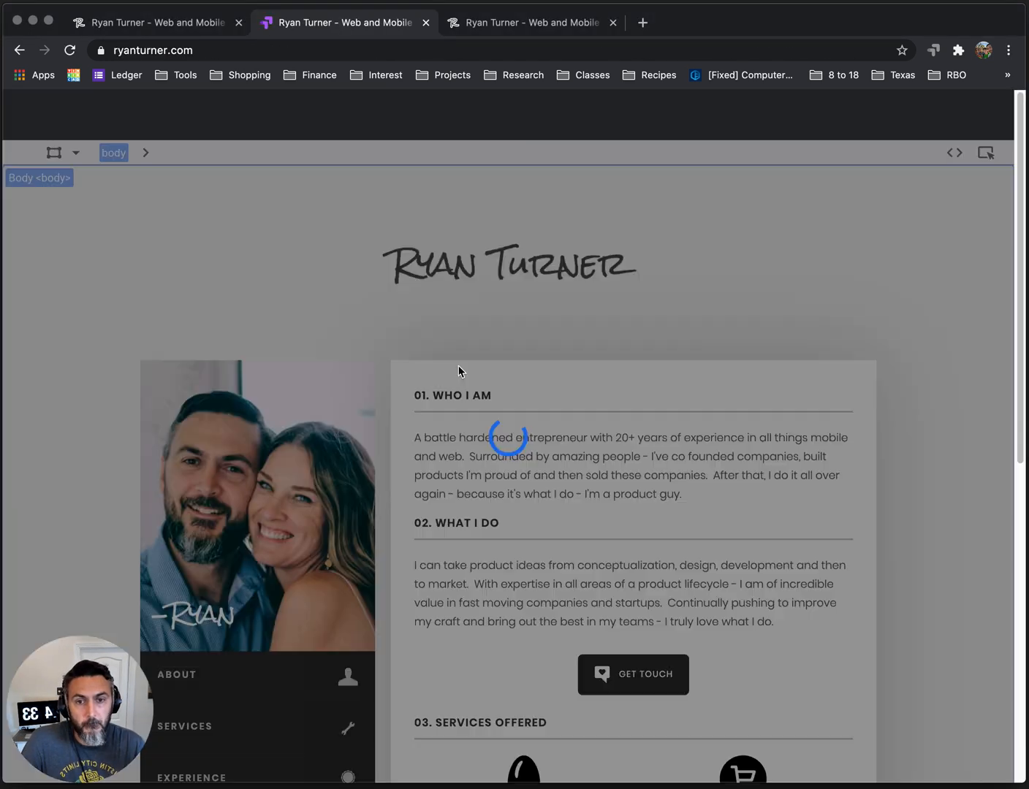
Change the sidebar quote's HTML text to "The name Ryan originates from ancient Irish which roughly translates to "nerdy computer guy"", save the variant and finish editing.
scroll(439, 409, down, 6)
click(245, 587)
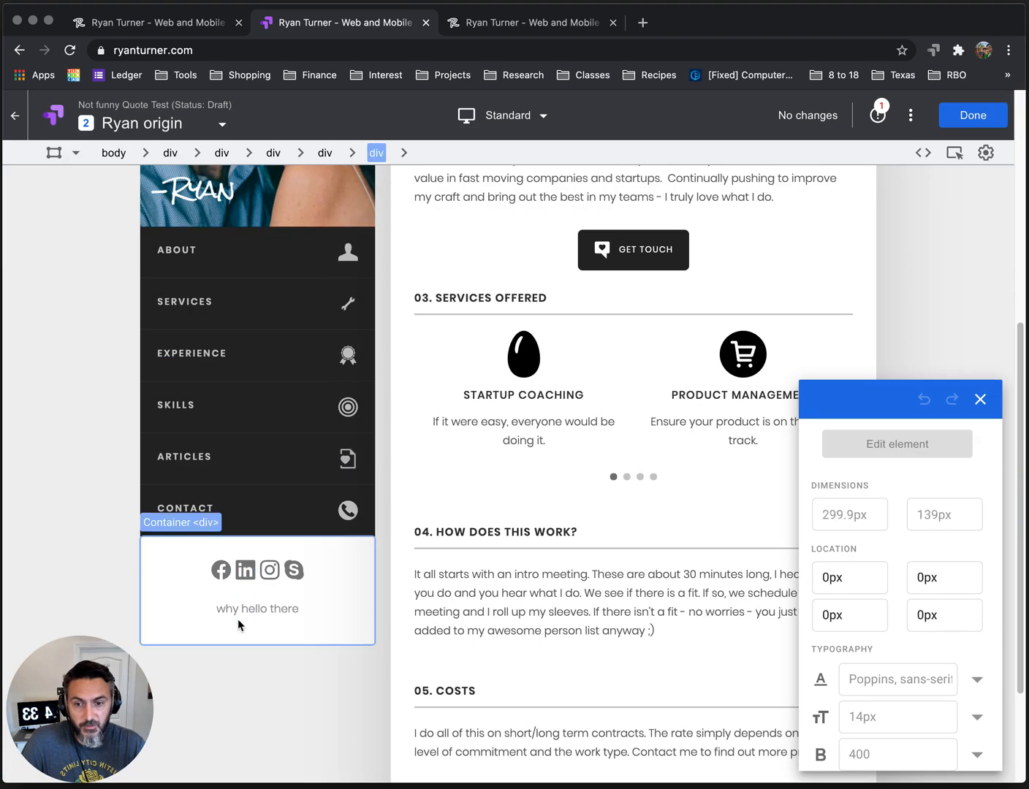
click(240, 614)
click(861, 451)
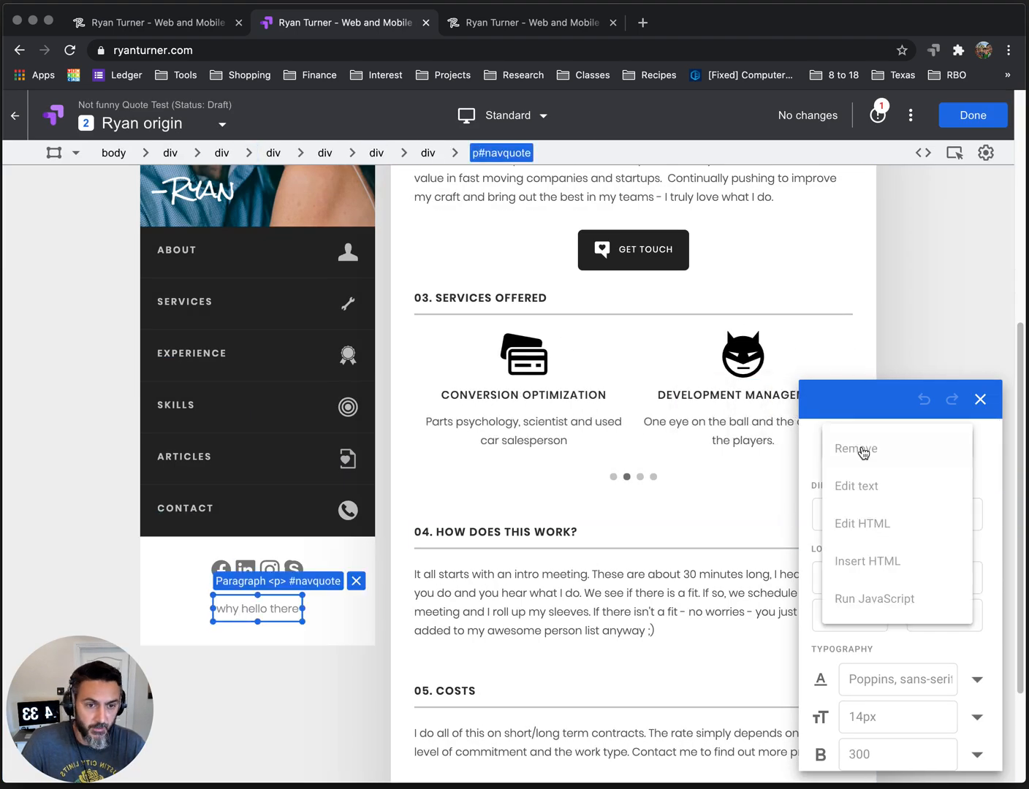
click(864, 524)
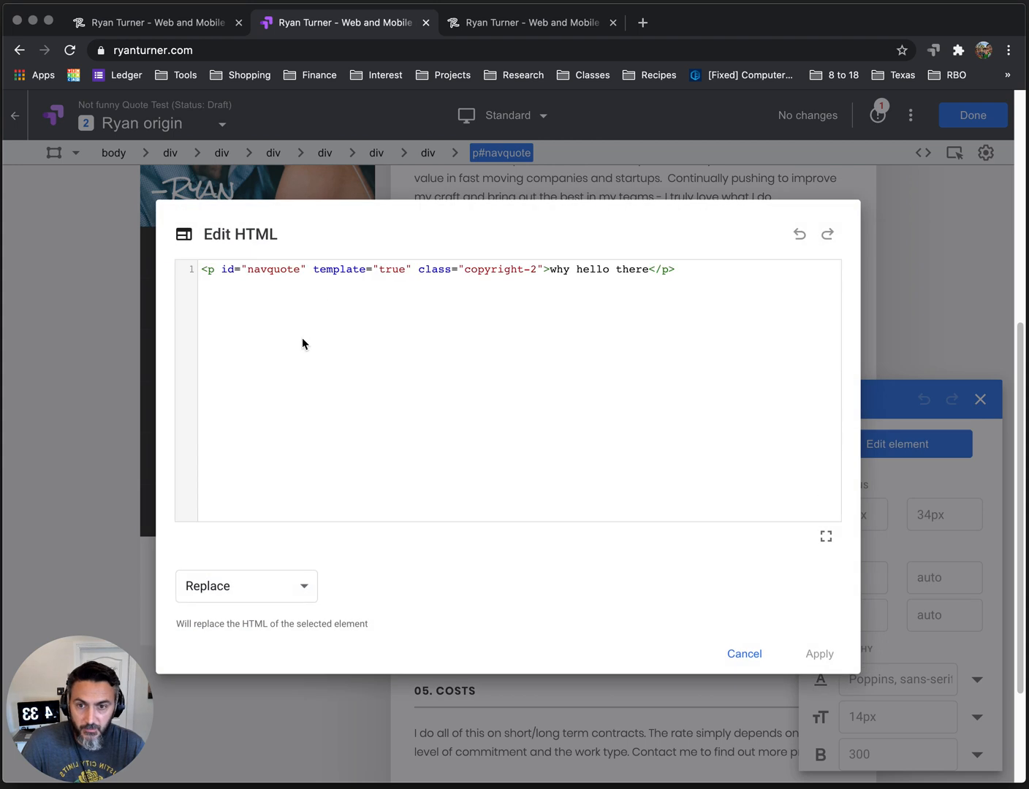
drag(546, 267, 649, 270)
key(BackSpace)
key(Return)
key(Return)
key(Up)
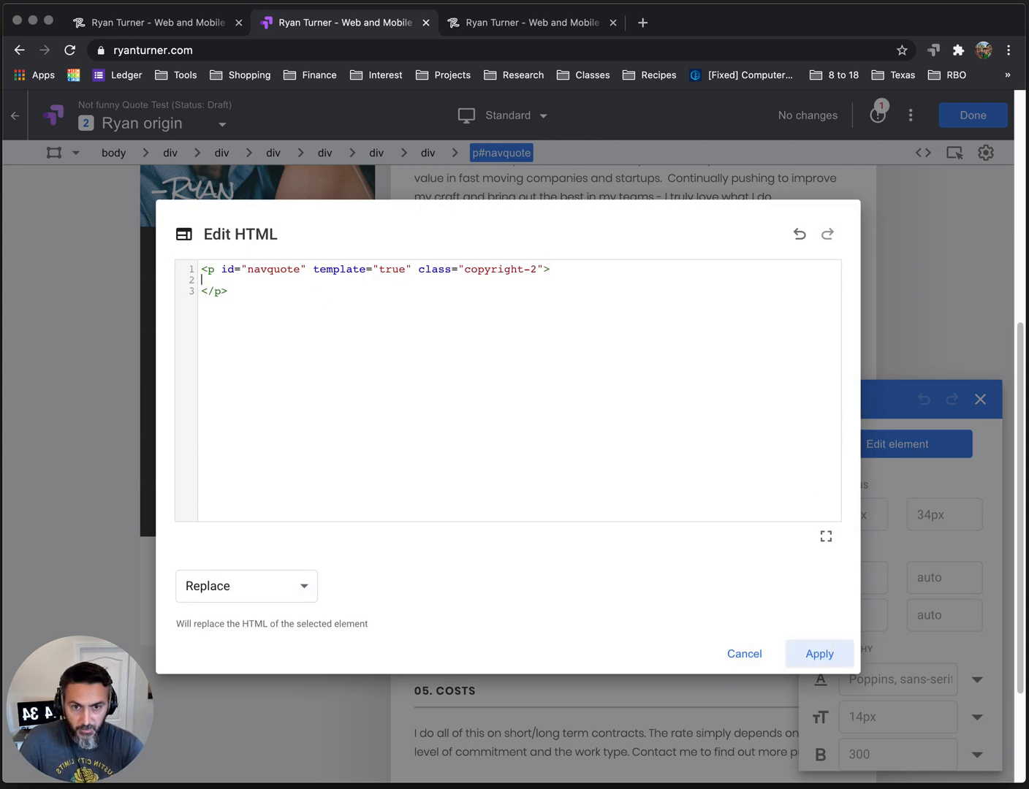
text(The name Ryan originates from ancient Irish which roughly translates to "nerdy computer guy")
click(809, 656)
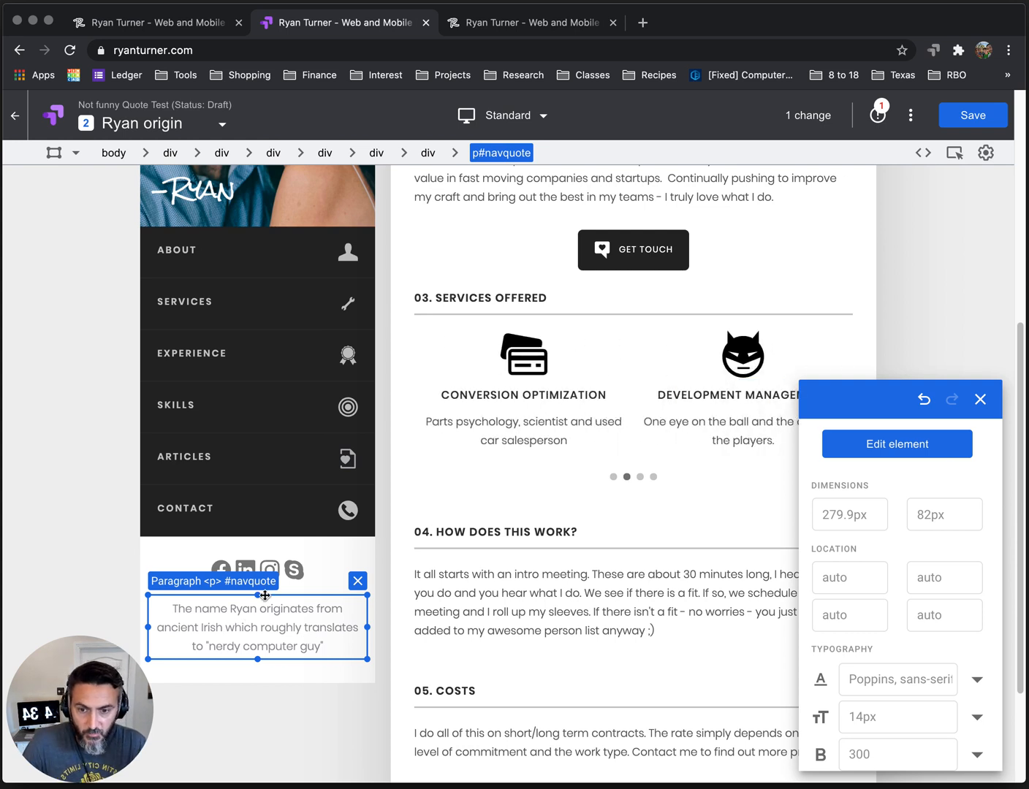
click(983, 120)
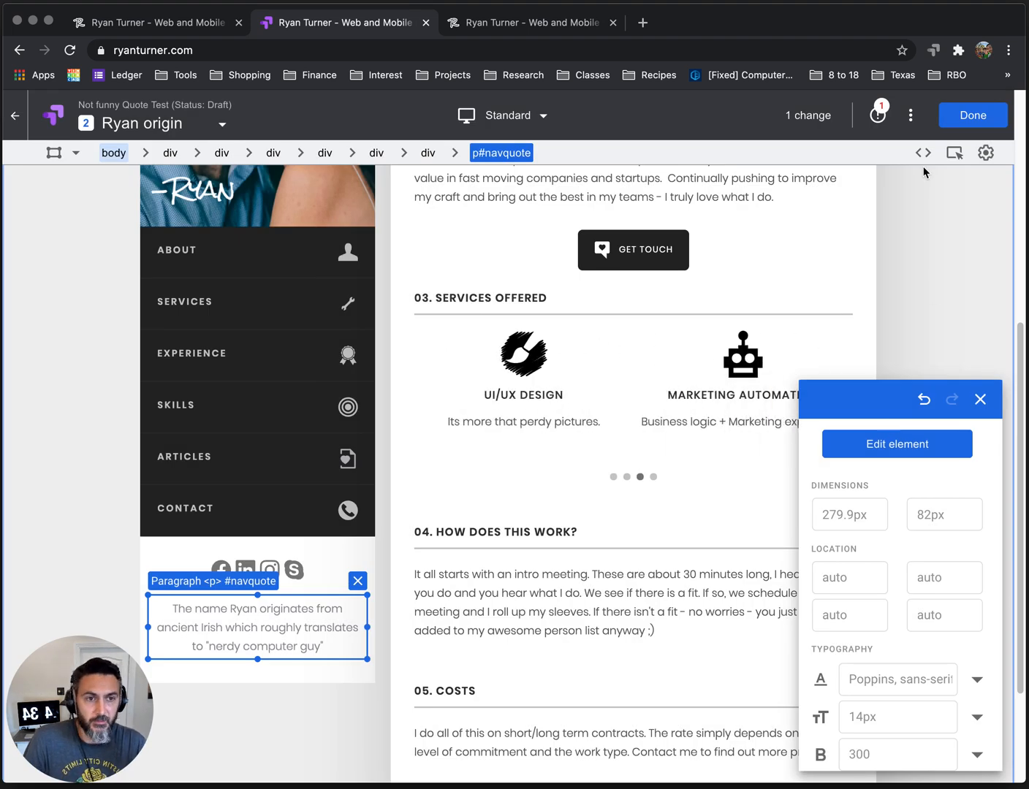
click(967, 119)
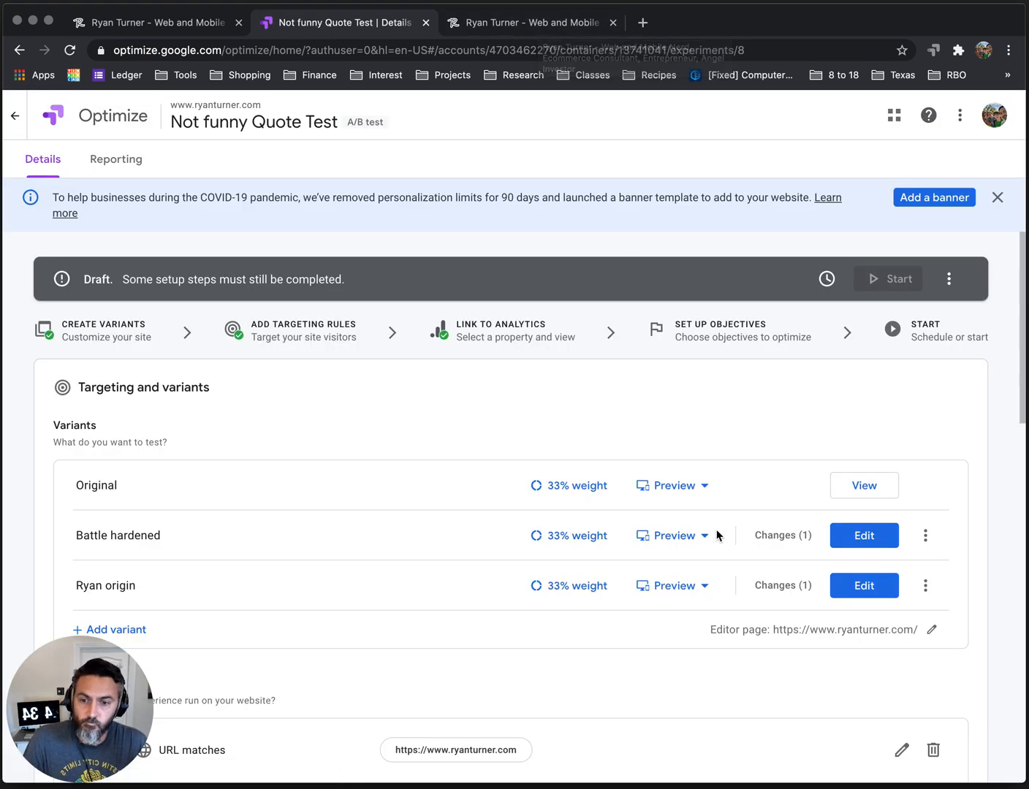
Make a copy of the Ryan origin variant in the experiment's variants list.
scroll(716, 535, down, 2)
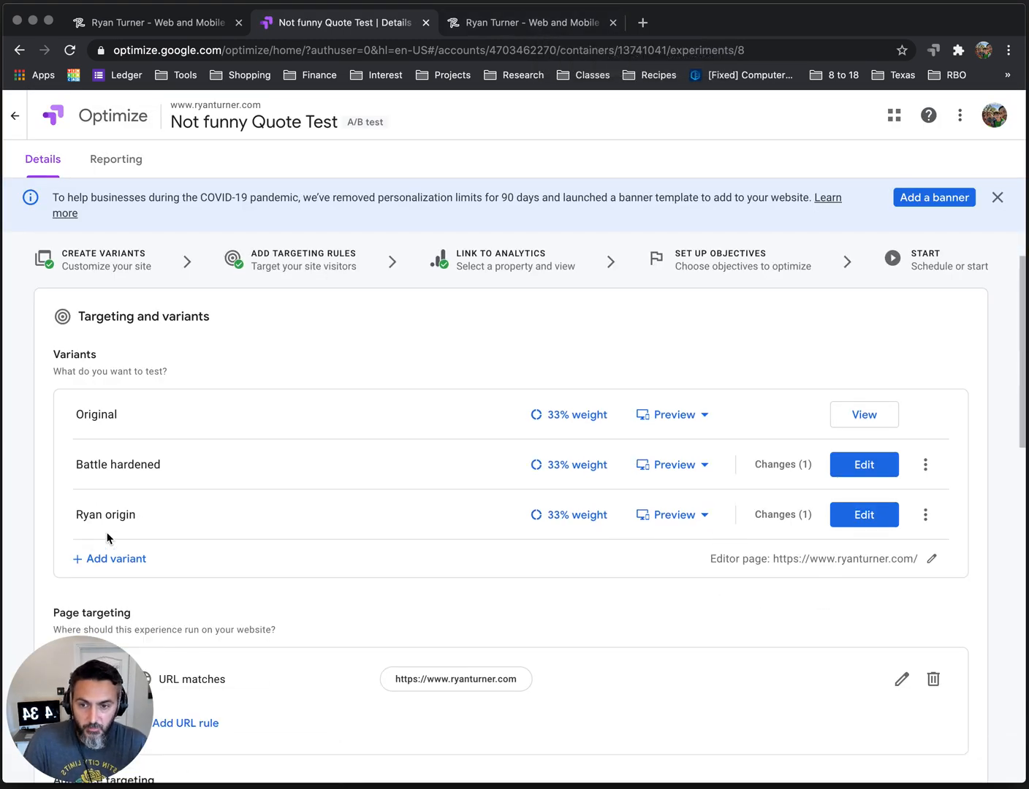
click(925, 516)
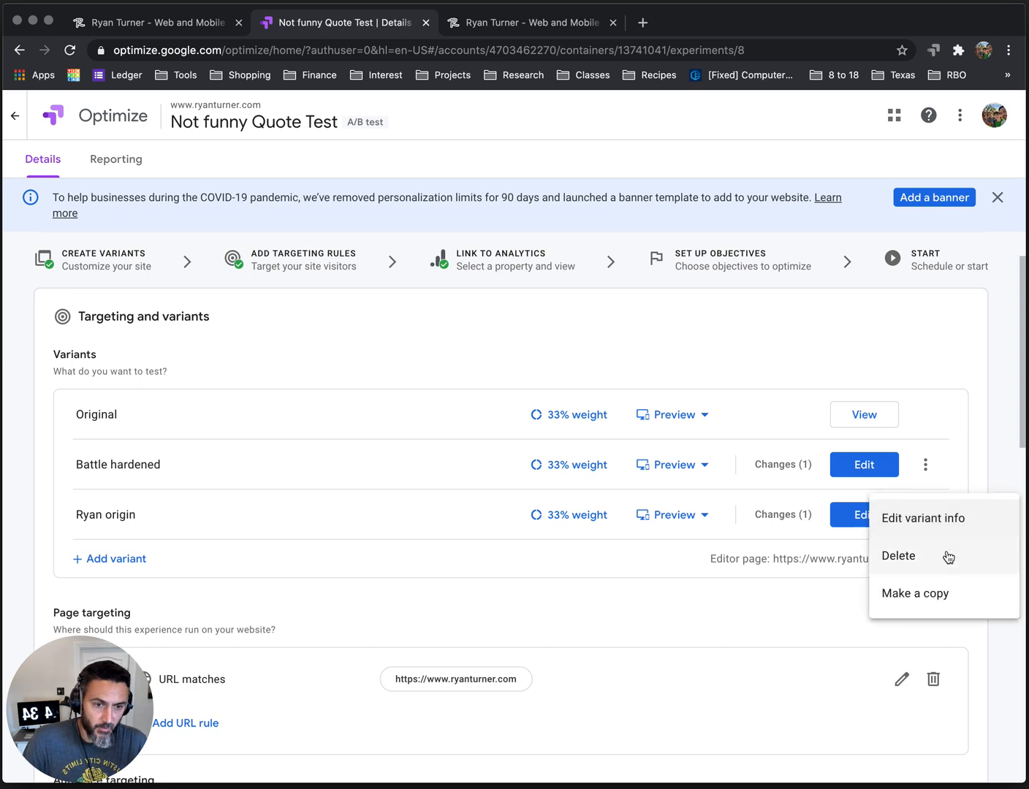
click(937, 596)
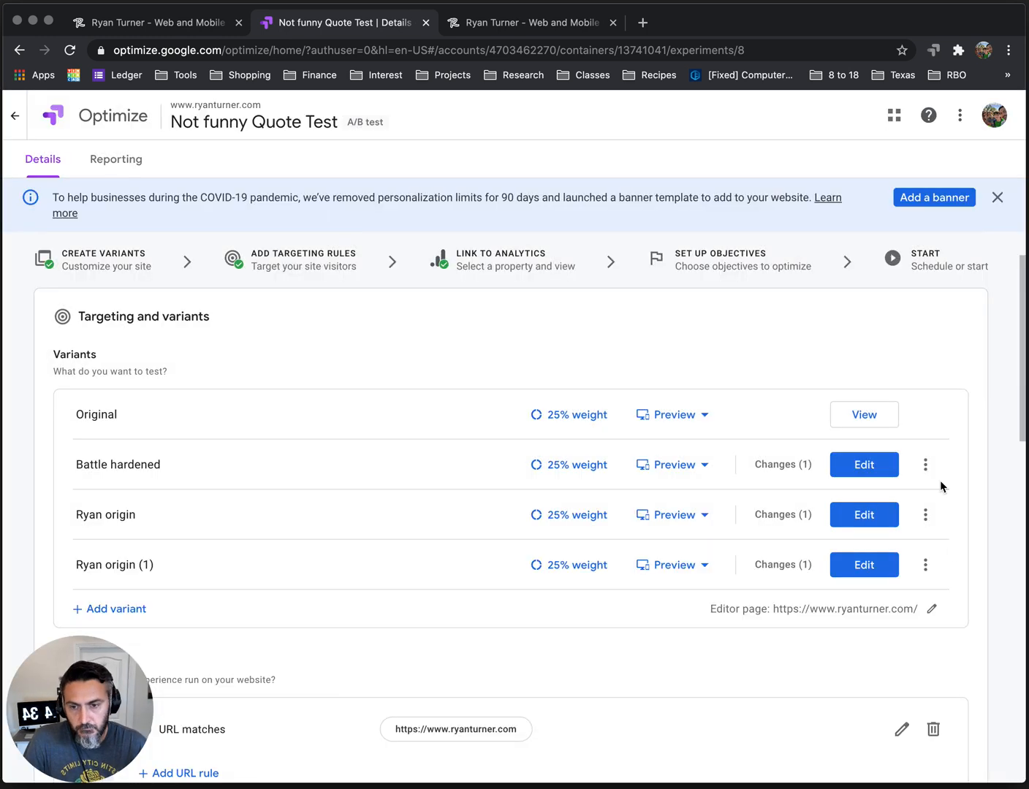
Rename the copied Ryan origin variant to "Tests".
click(925, 565)
click(925, 575)
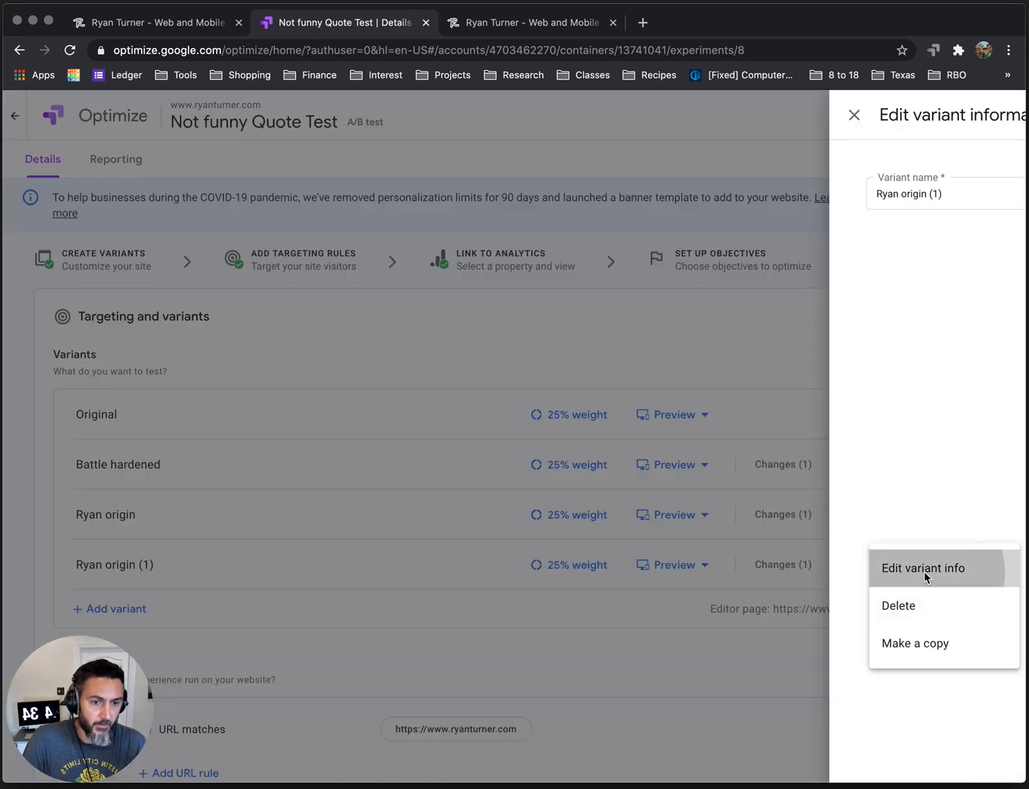
key(super+Tab)
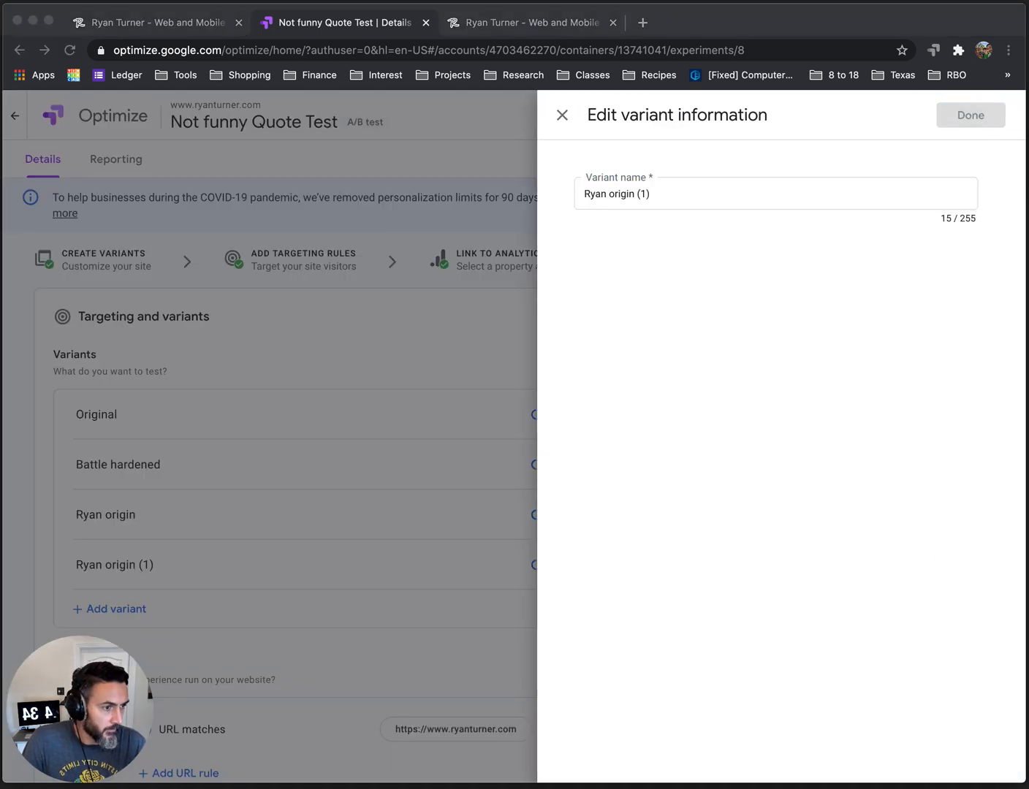
click(688, 196)
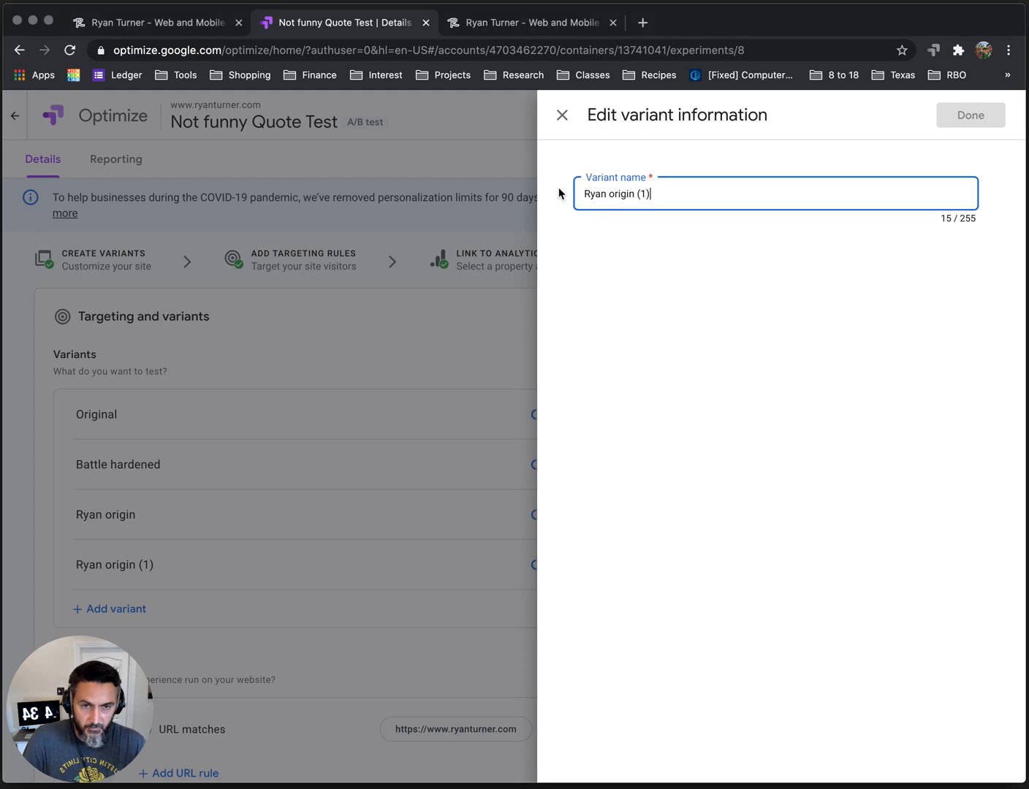
triple_click(605, 189)
text(Test)
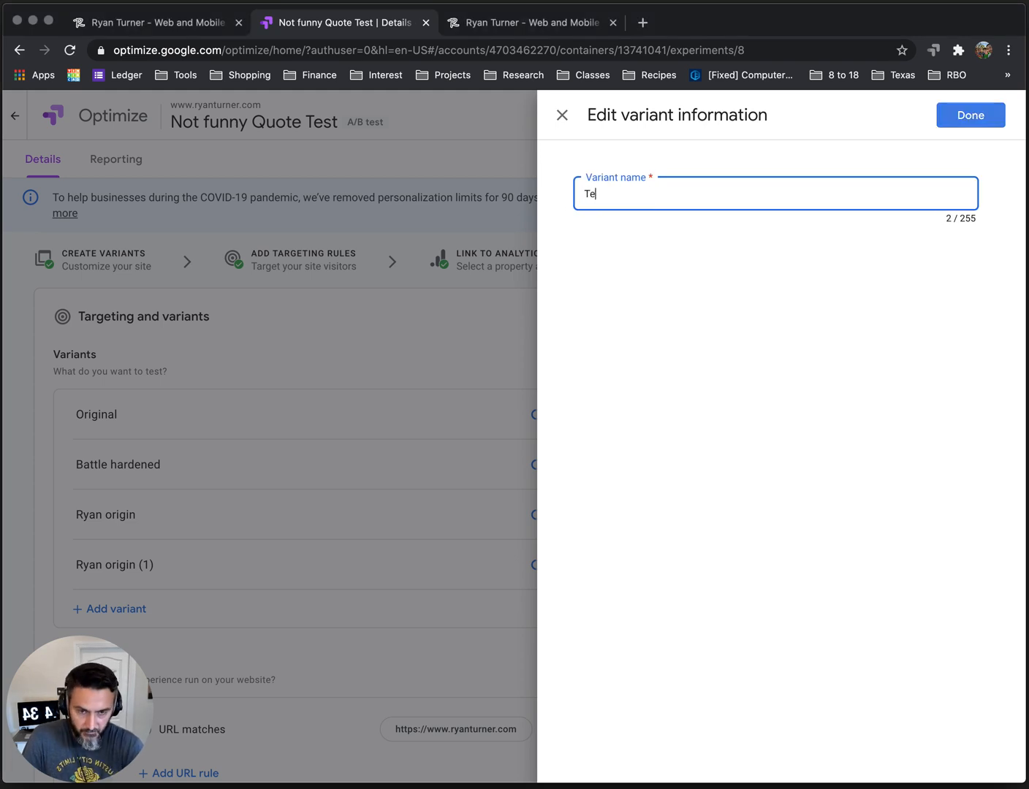
click(952, 115)
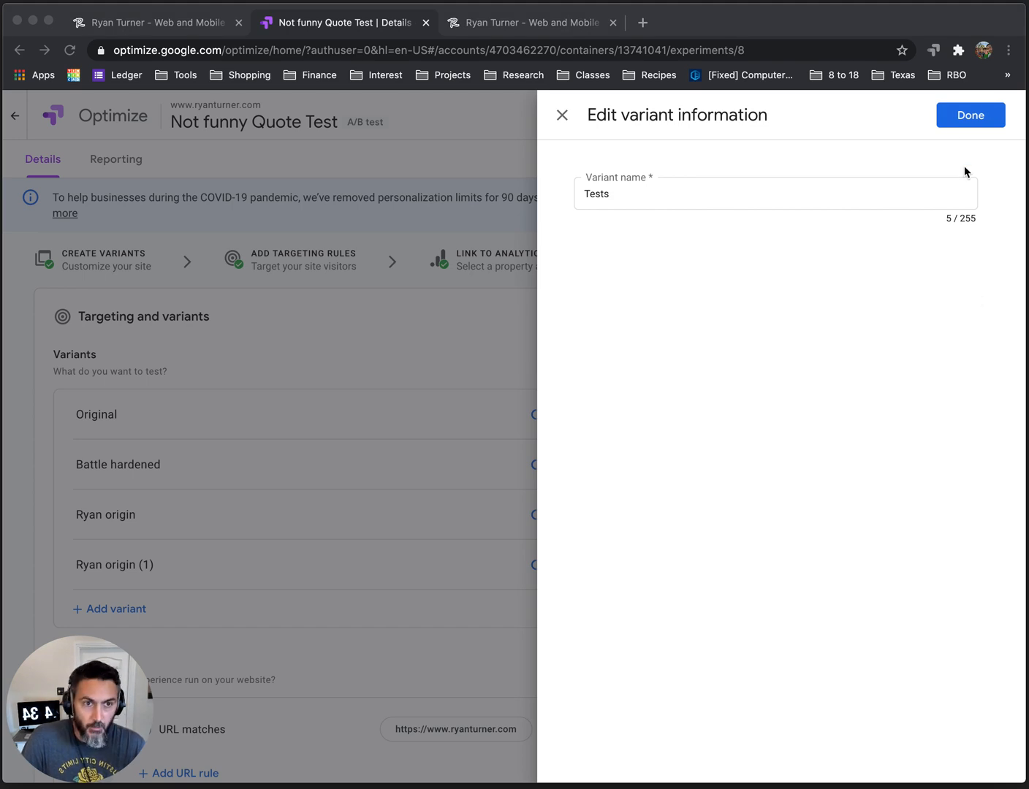
Confirm the copied variant's new name and open the Tests variant in the visual page editor.
click(952, 125)
click(980, 120)
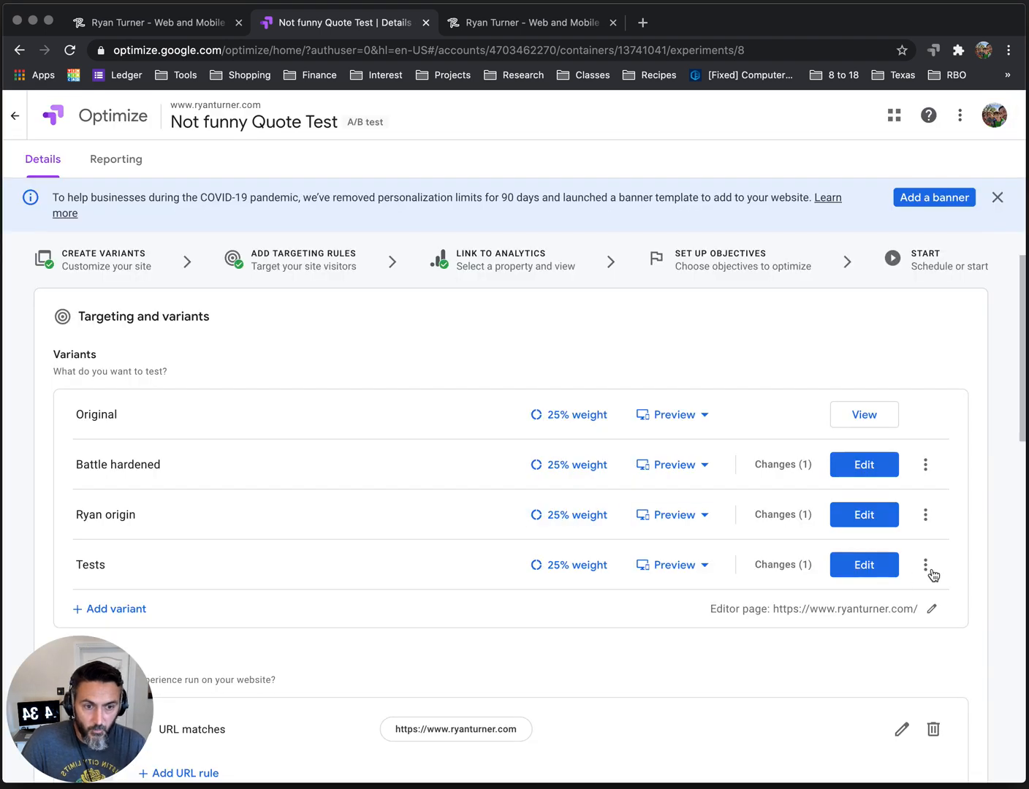
click(864, 571)
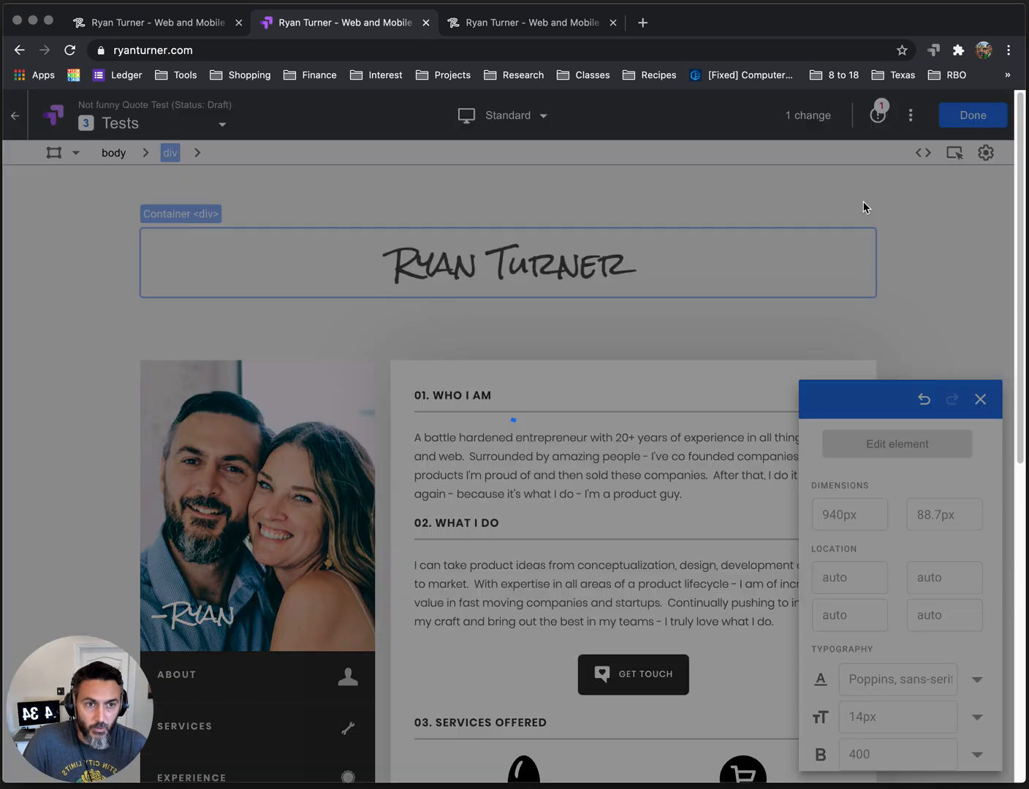
click(864, 207)
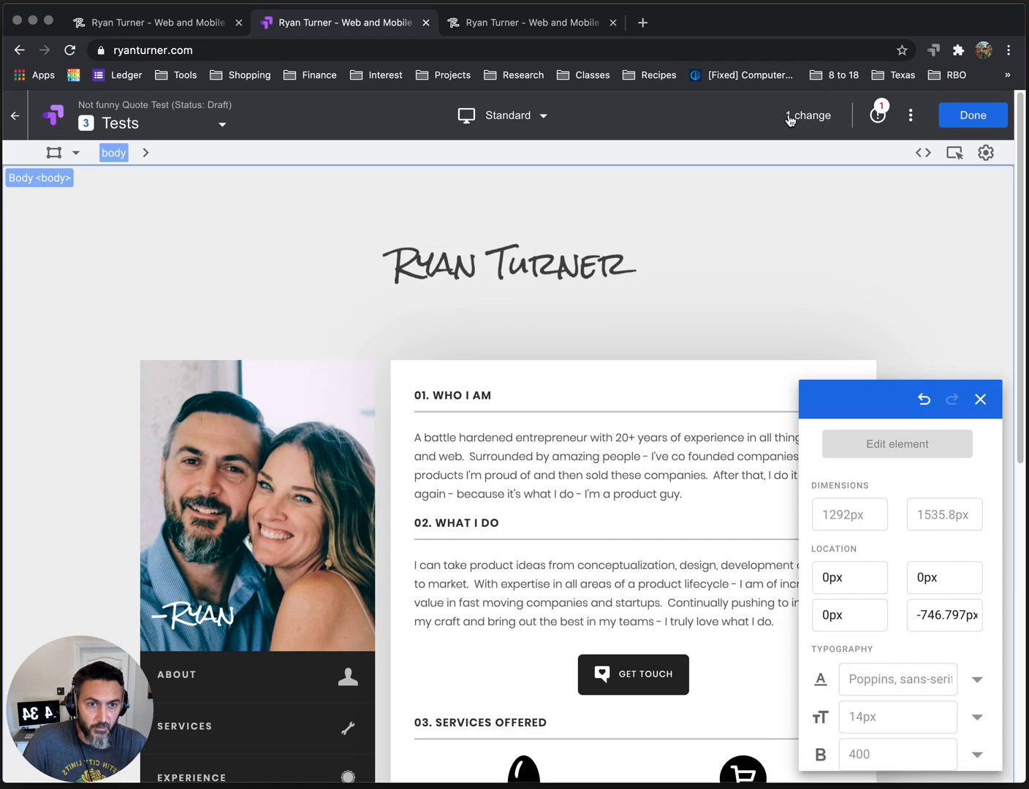
Change the variant's quote HTML text to "You are participating in soo many tests right now and you have no idea.", save and finish editing.
click(814, 120)
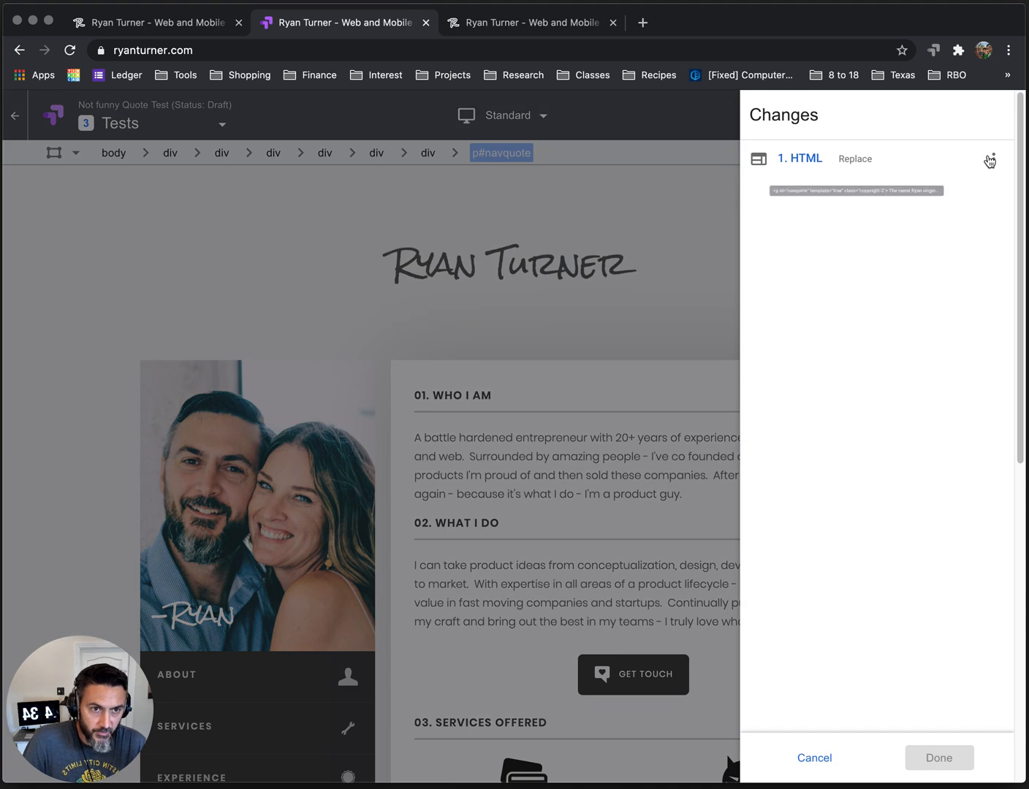
click(993, 159)
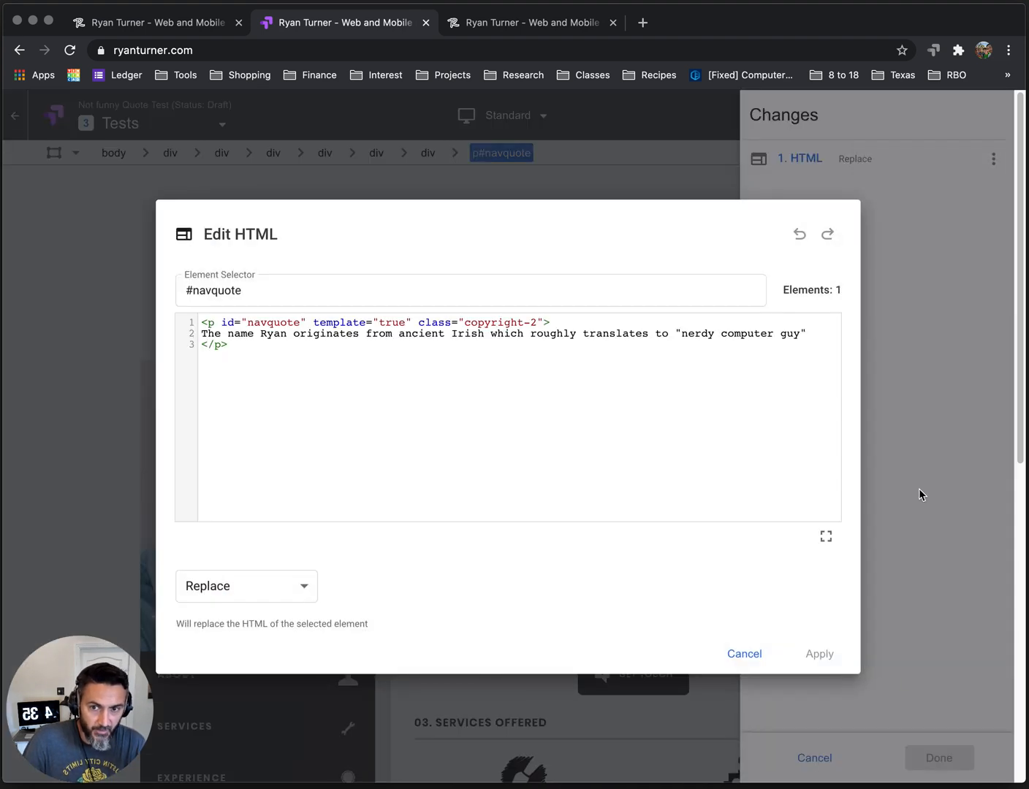
drag(202, 335, 816, 335)
text(You are participating in soo many tests right now and you have no idea.)
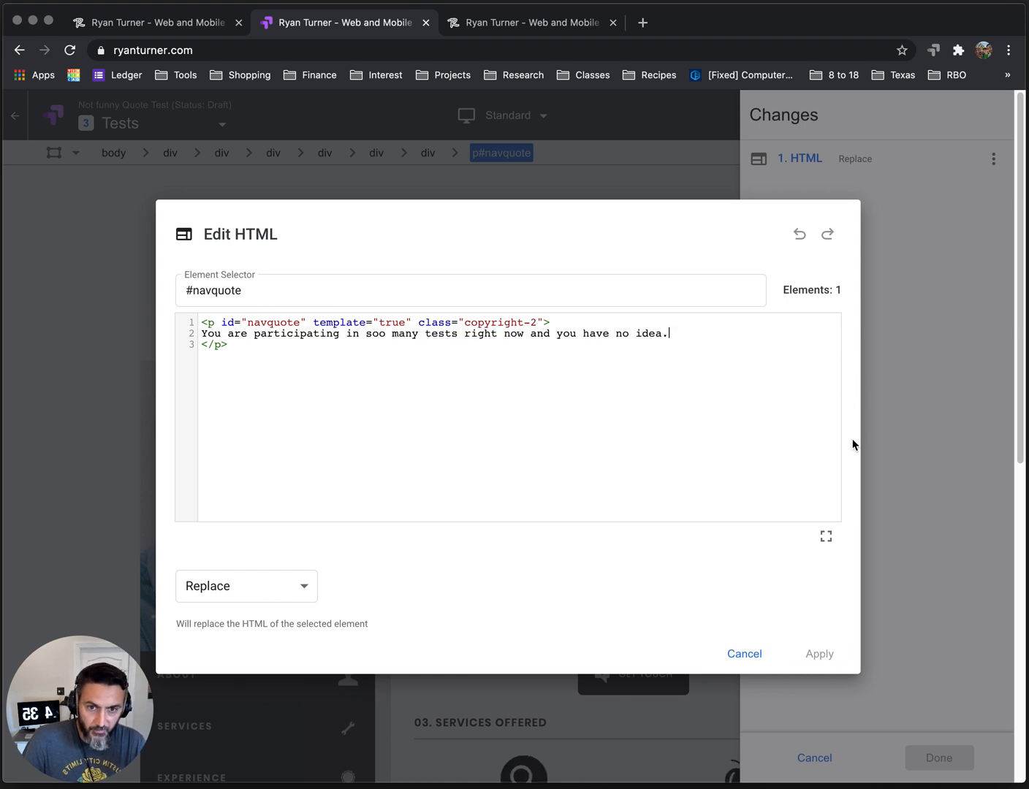
click(820, 654)
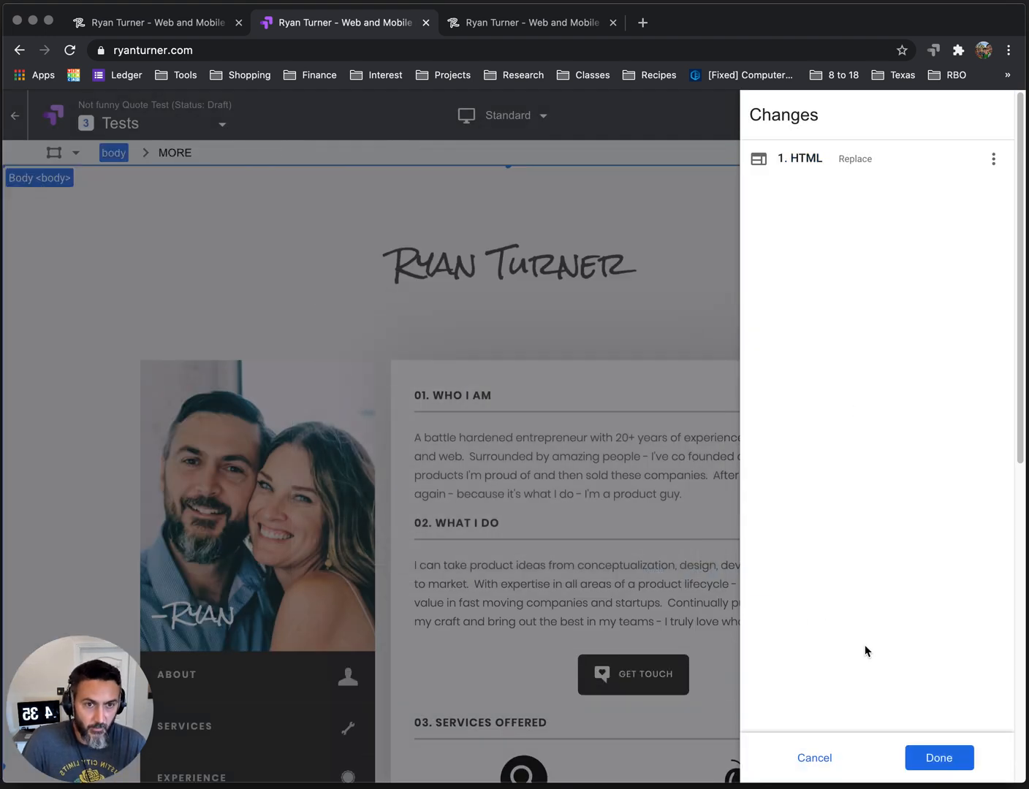
click(921, 764)
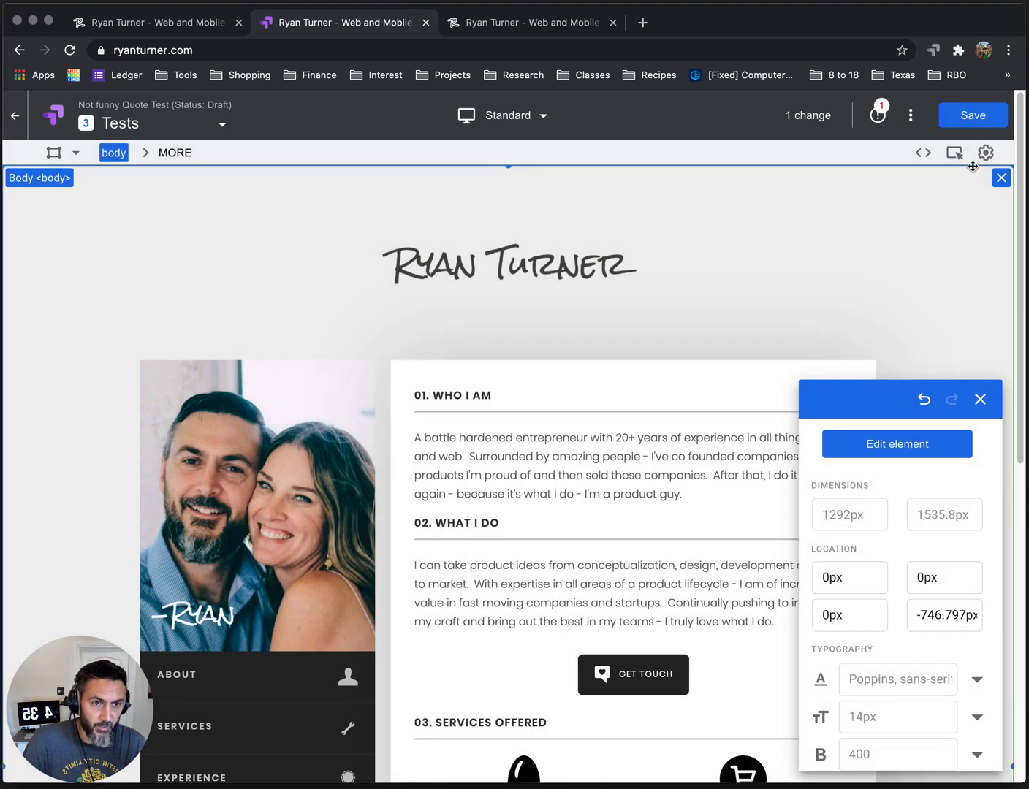
click(975, 114)
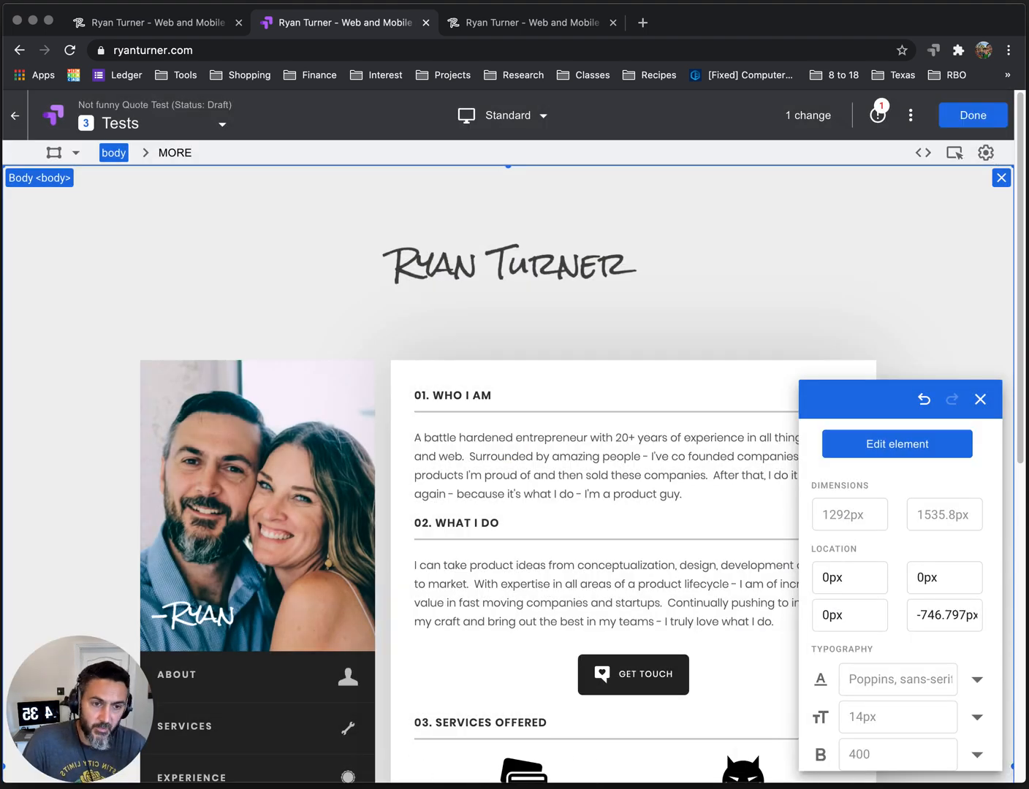
click(973, 114)
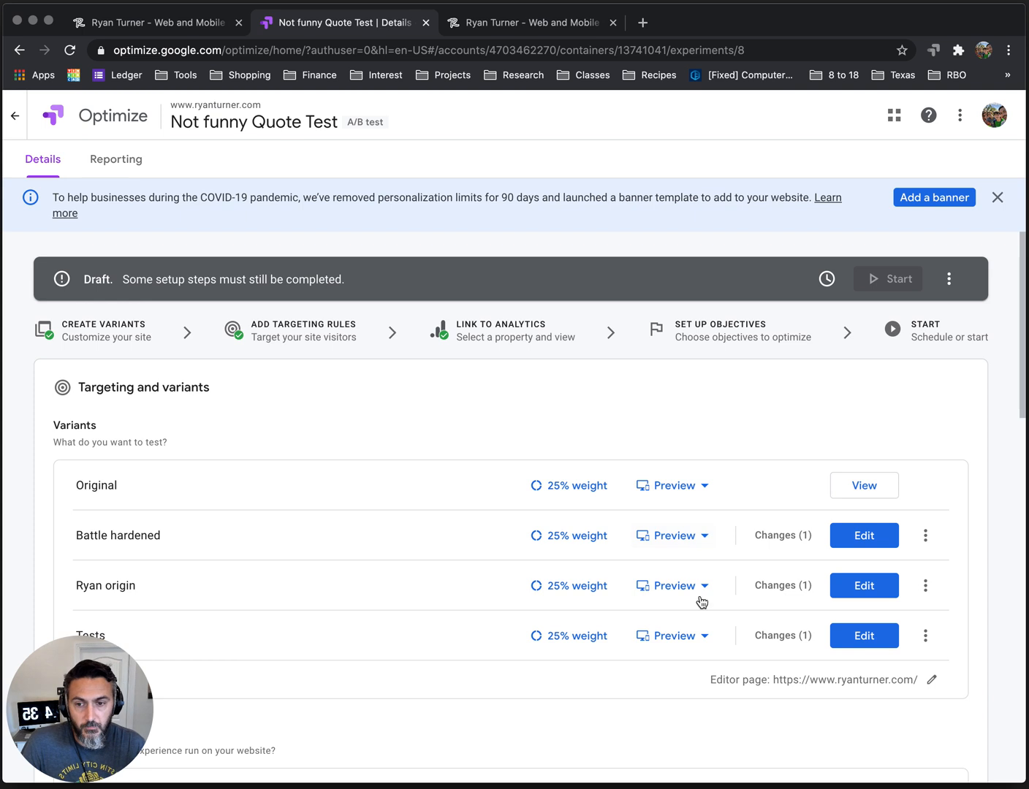
Add Session Duration as the experiment's primary objective, chosen from the list of system objectives.
scroll(855, 424, down, 6)
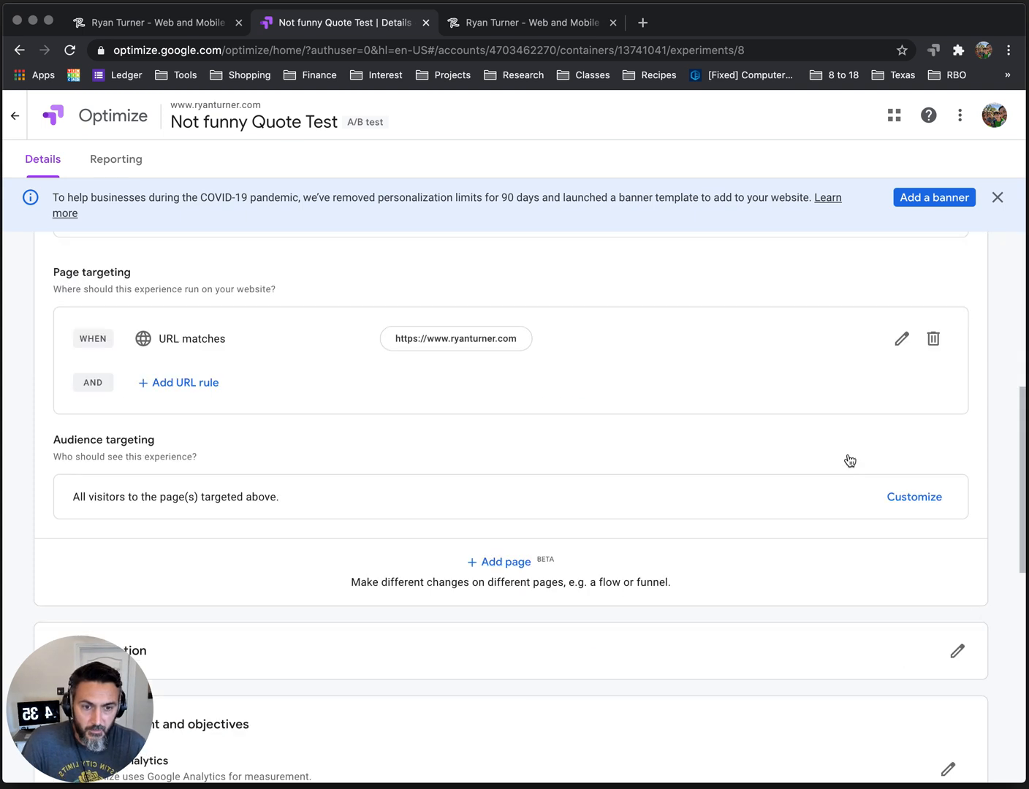
scroll(258, 515, down, 2)
scroll(250, 523, down, 5)
click(212, 443)
click(156, 450)
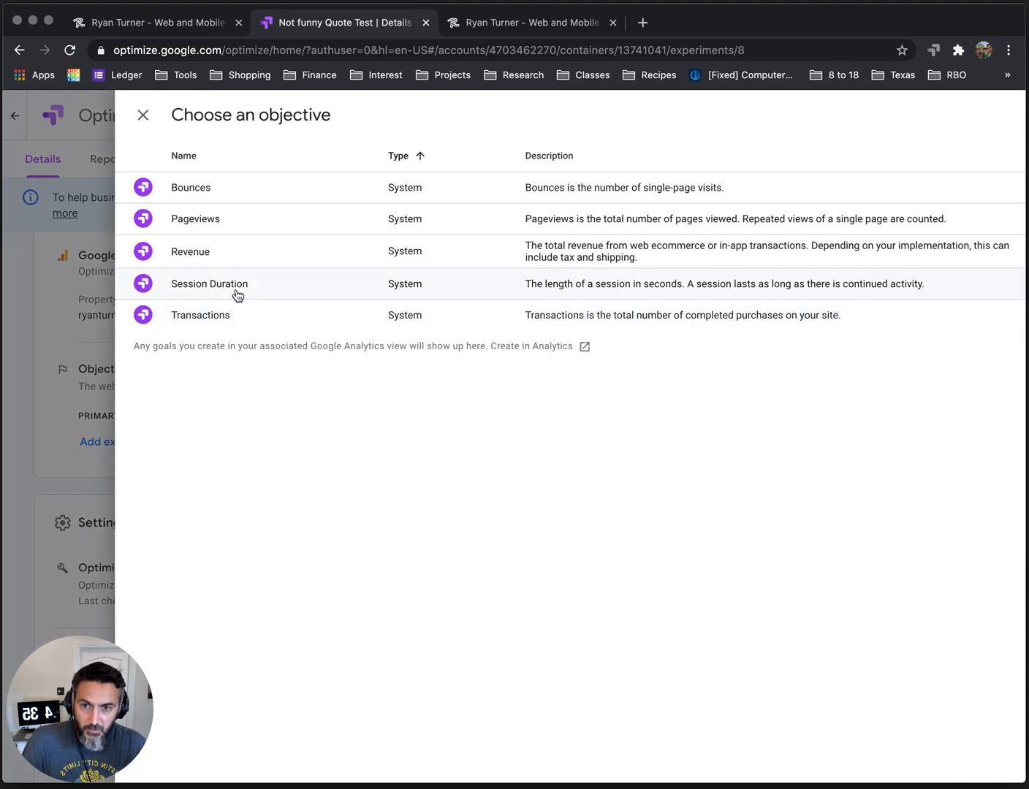
click(237, 286)
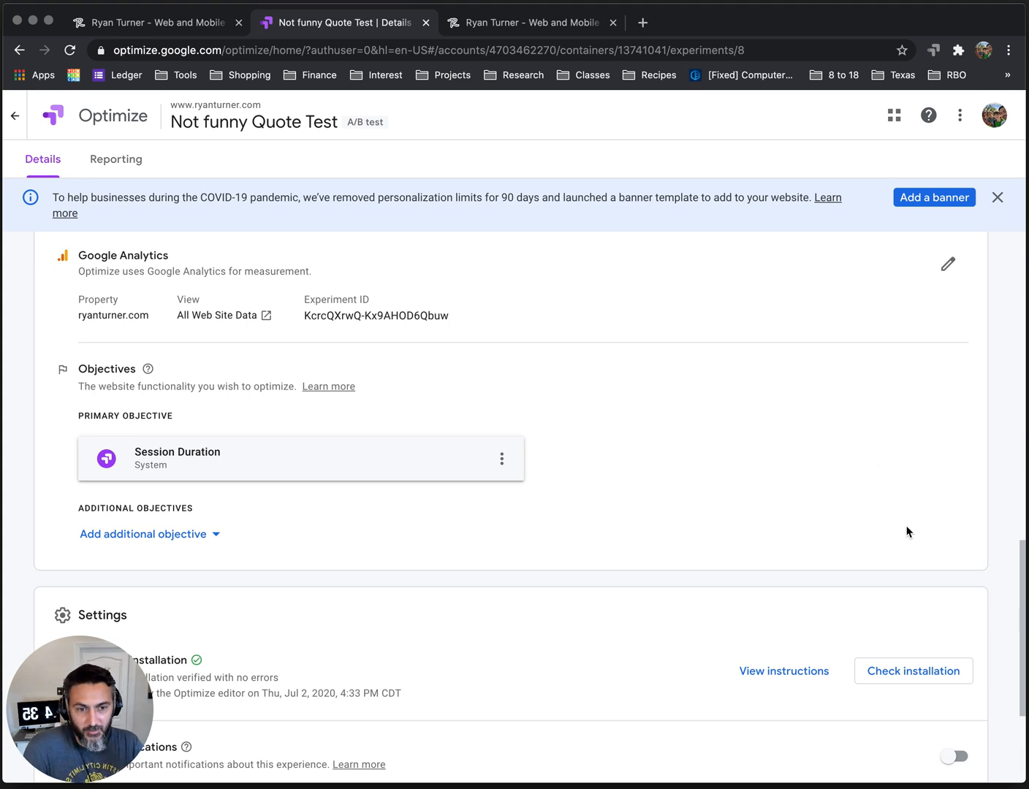
Look over the remaining experiment settings and dismiss the COVID-19 personalization notice.
scroll(550, 505, down, 3)
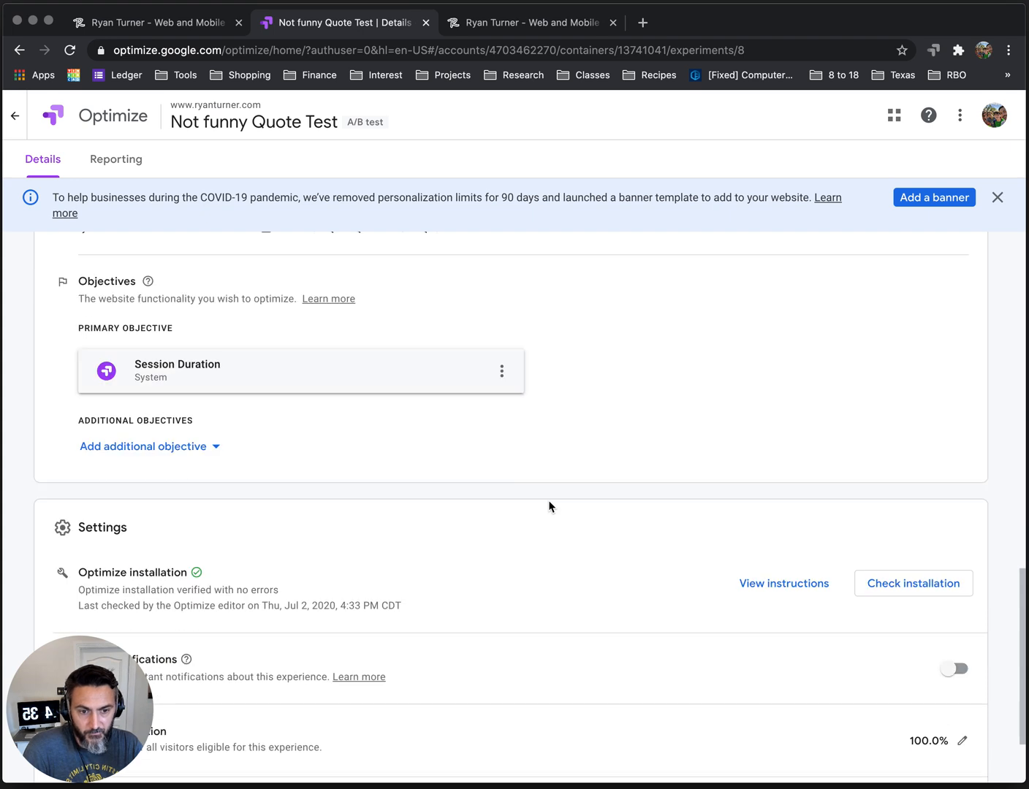
scroll(604, 528, down, 1)
scroll(877, 543, up, 10)
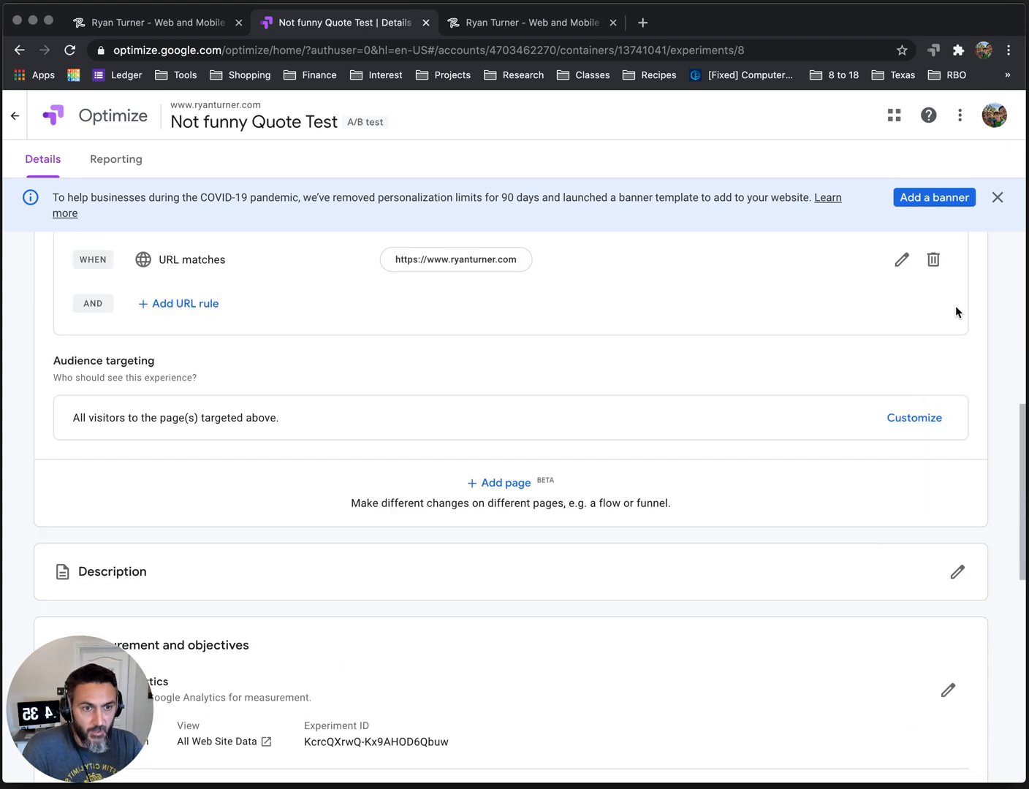
click(1000, 199)
scroll(1004, 439, up, 10)
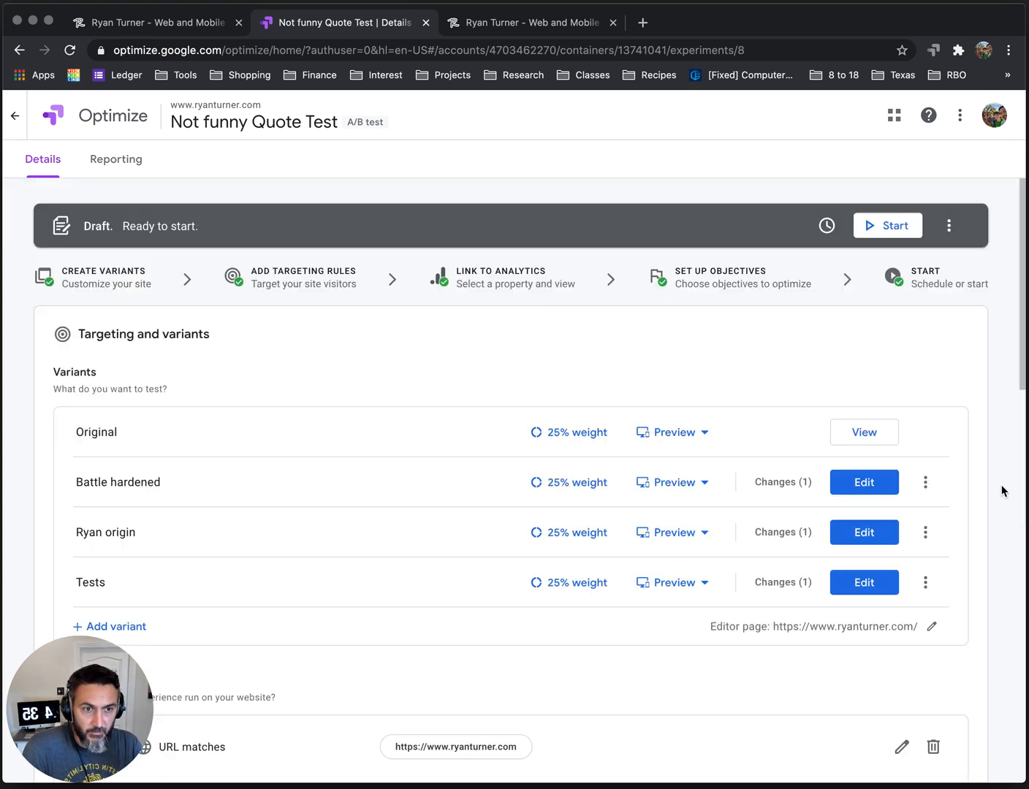
Start the experiment with email notifications enabled and open its reporting page.
click(893, 227)
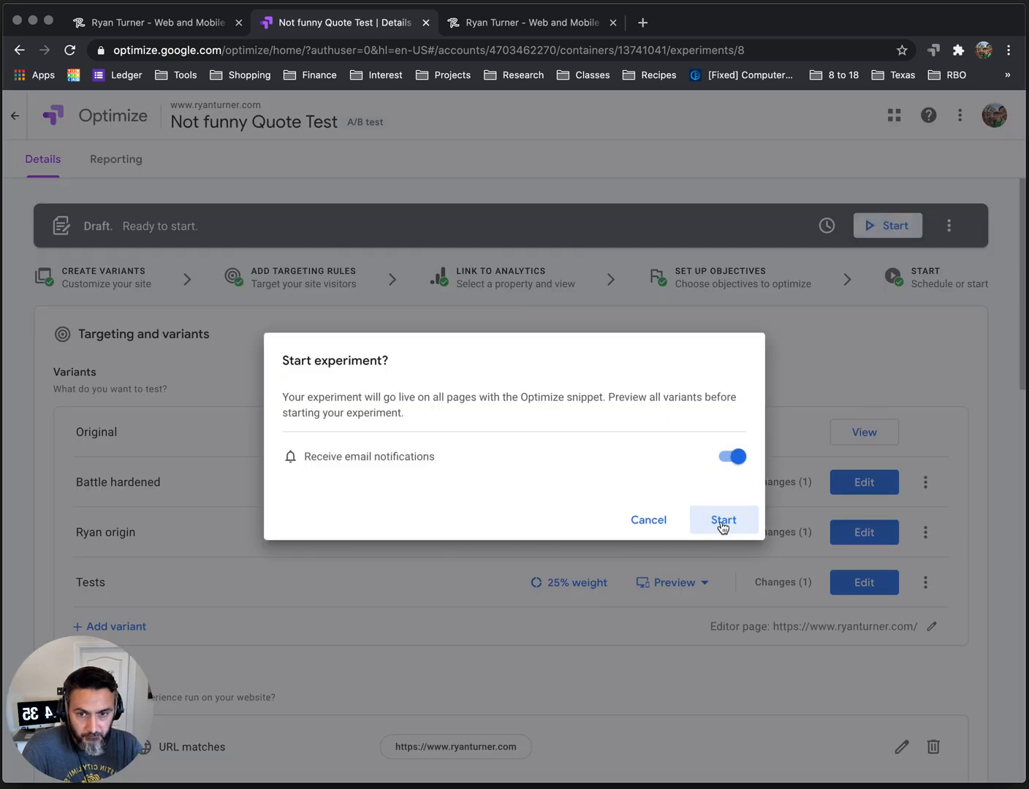
click(723, 527)
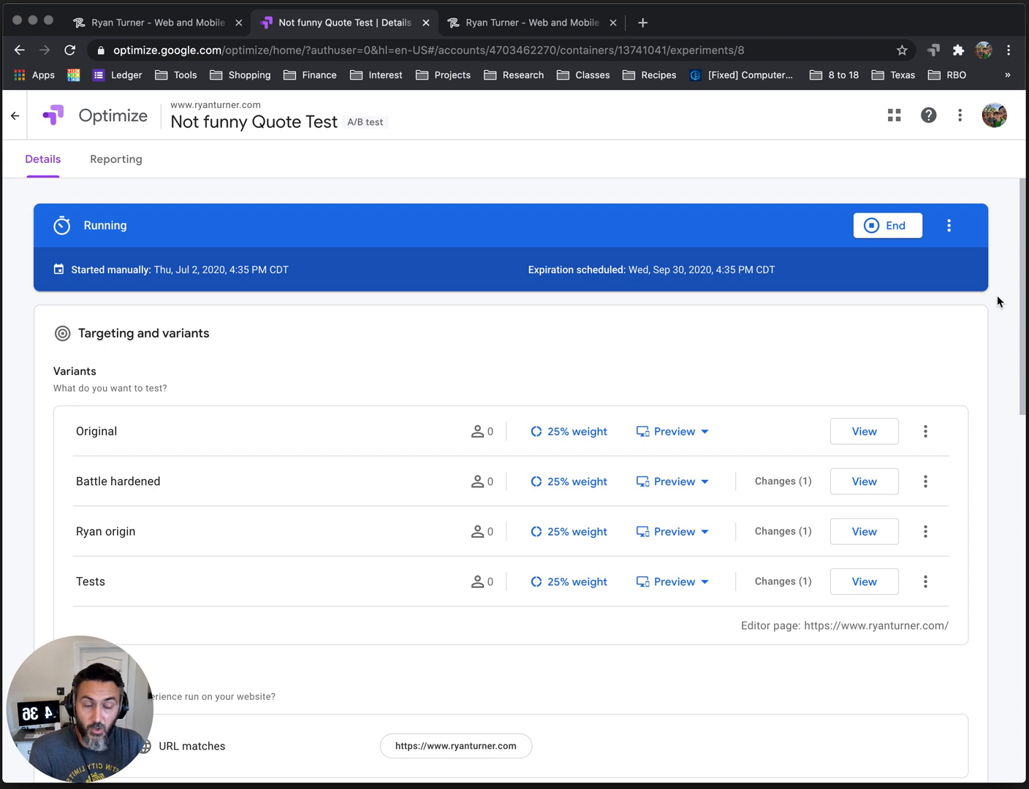
click(1000, 665)
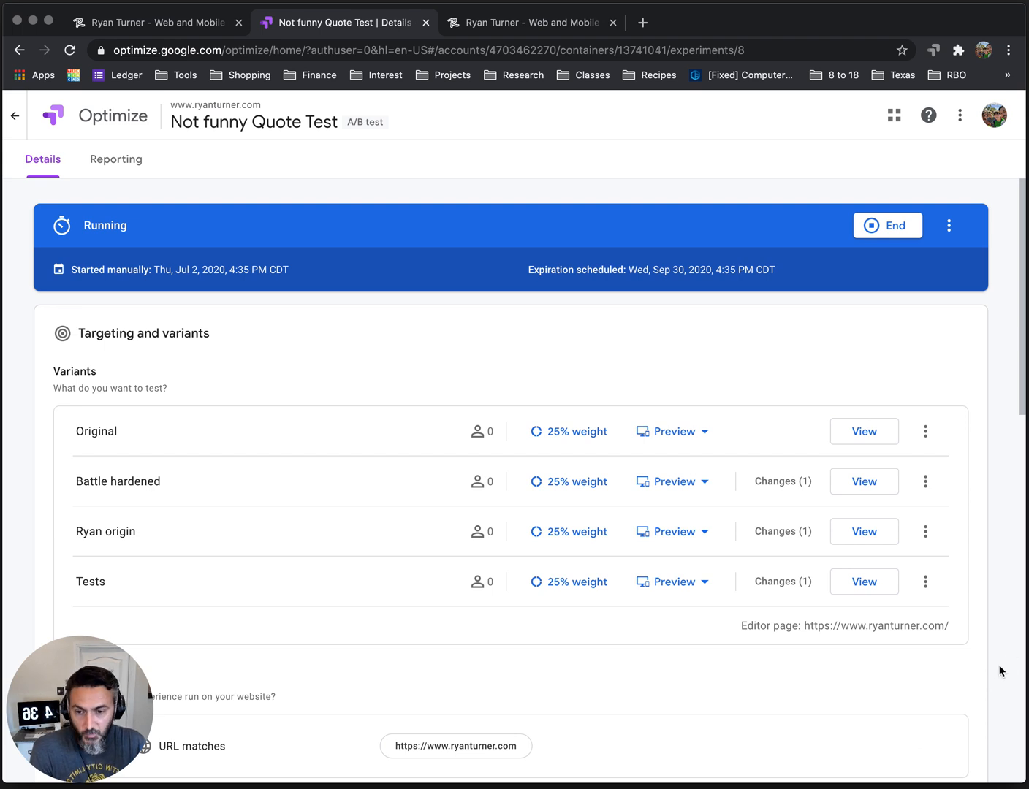
click(118, 164)
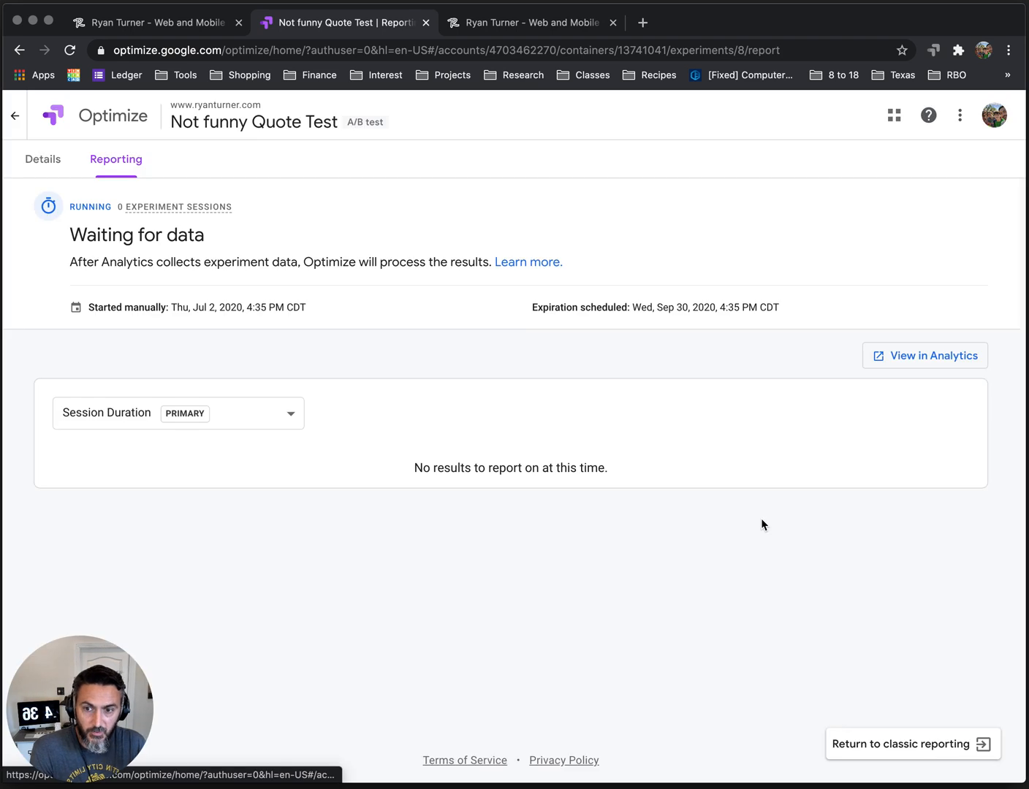